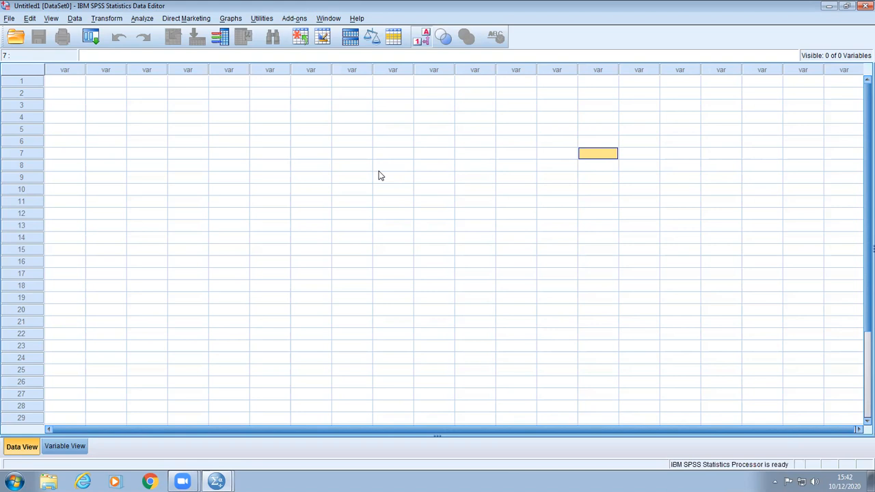
pyautogui.click(142, 18)
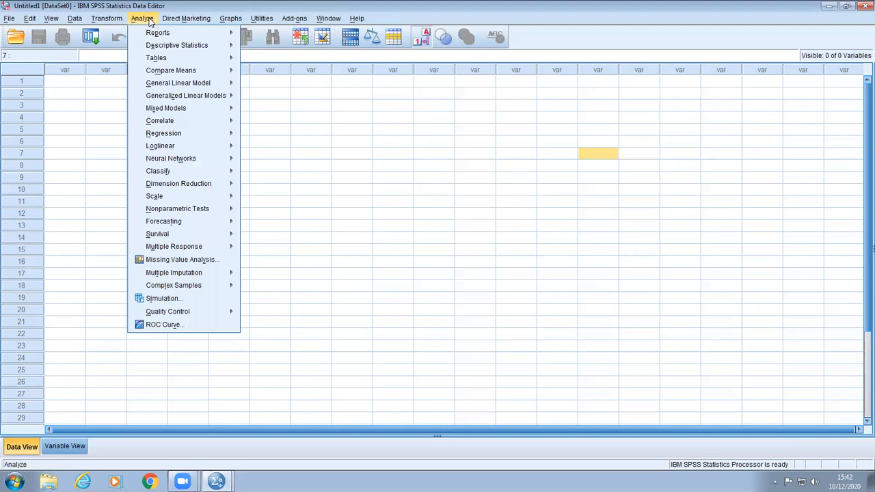
pyautogui.moveTo(164, 122)
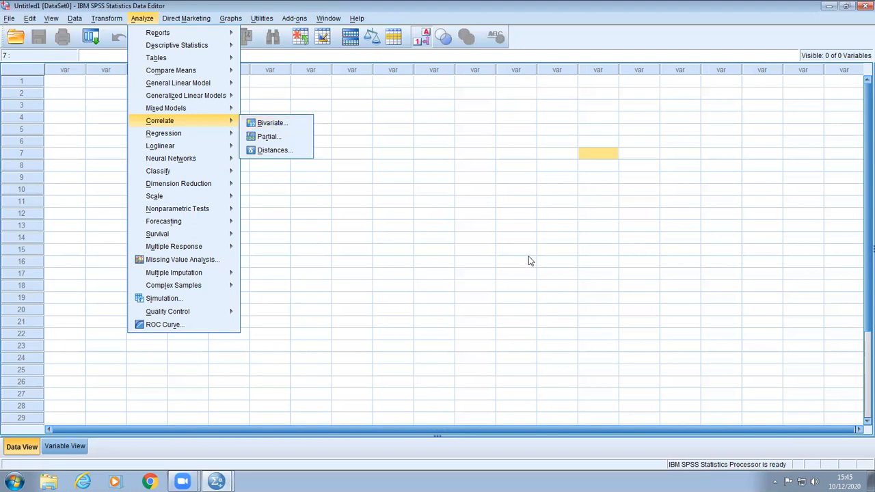
pyautogui.click(434, 177)
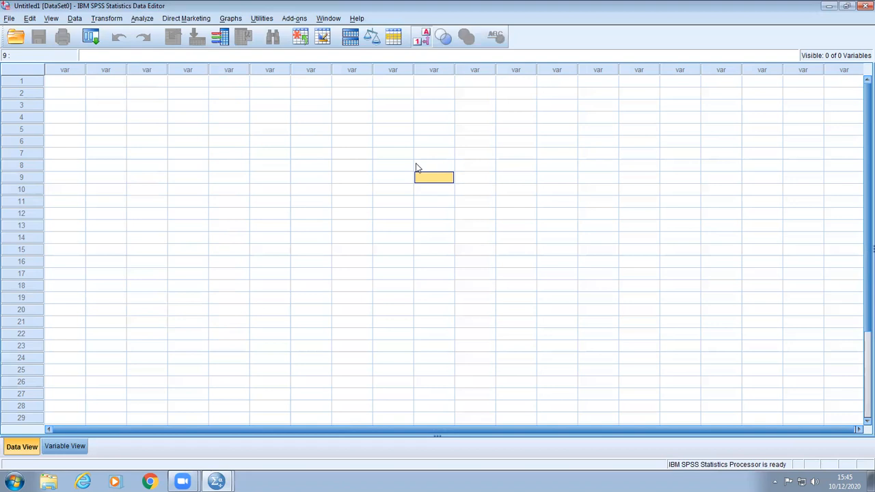
# - Define the first variable of the dataset with the name TILANG in uppercase
pyautogui.click(73, 445)
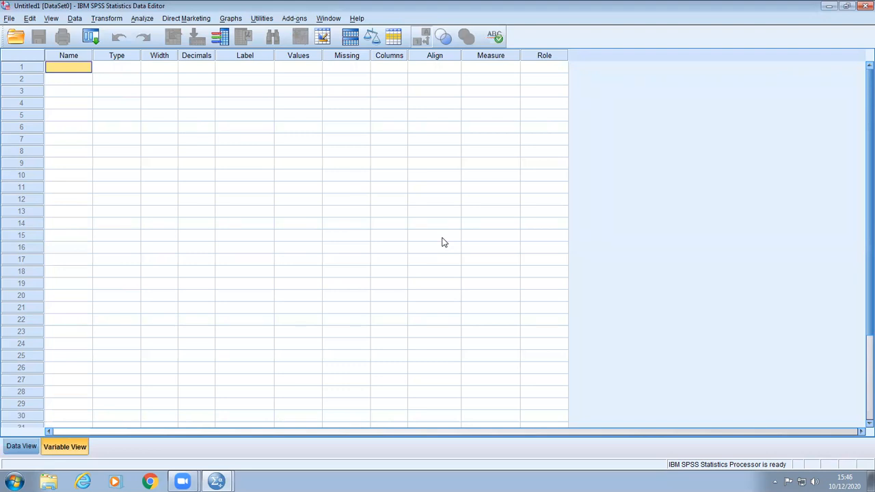
pyautogui.write('tilang')
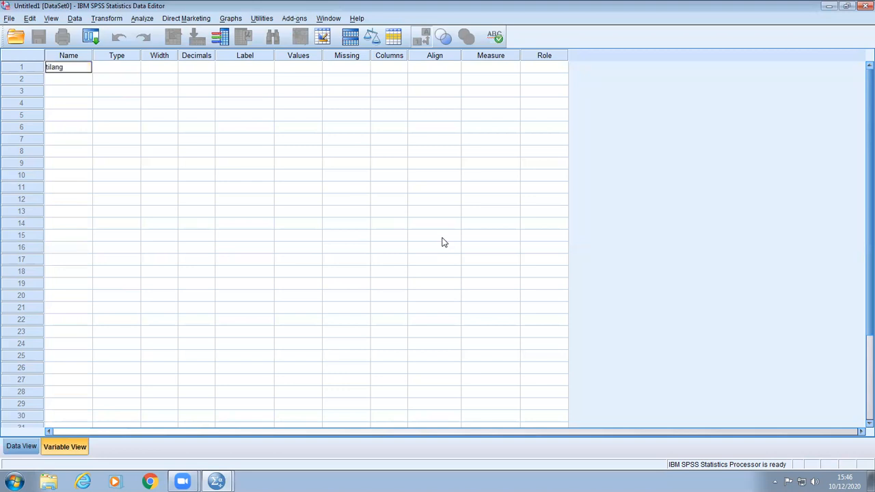
pyautogui.press('BackSpace')
pyautogui.press('BackSpace')
pyautogui.press('BackSpace')
pyautogui.press('BackSpace')
pyautogui.press('BackSpace')
pyautogui.press('BackSpace')
pyautogui.write('ti')
pyautogui.press('BackSpace')
pyautogui.press('BackSpace')
pyautogui.write('TILANG')
pyautogui.press('Return')
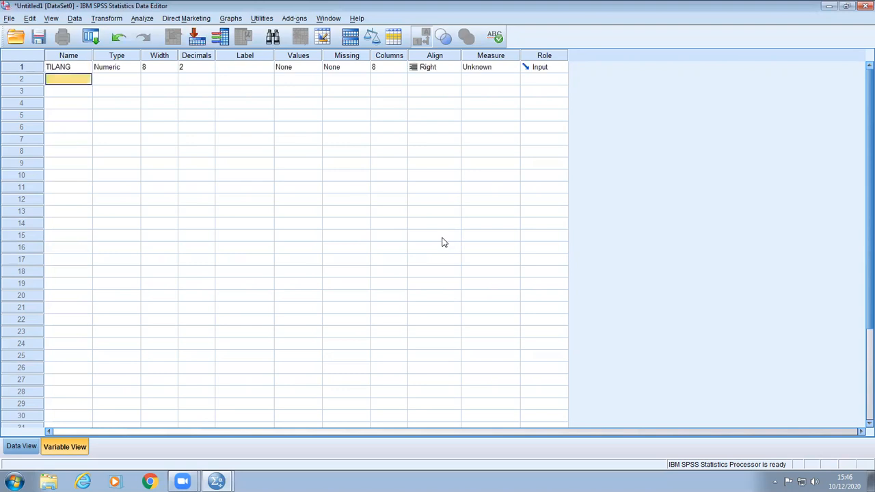
# - Define three more variables below TILANG, named MOBIL, MOTOR and POLISI
pyautogui.write('MO')
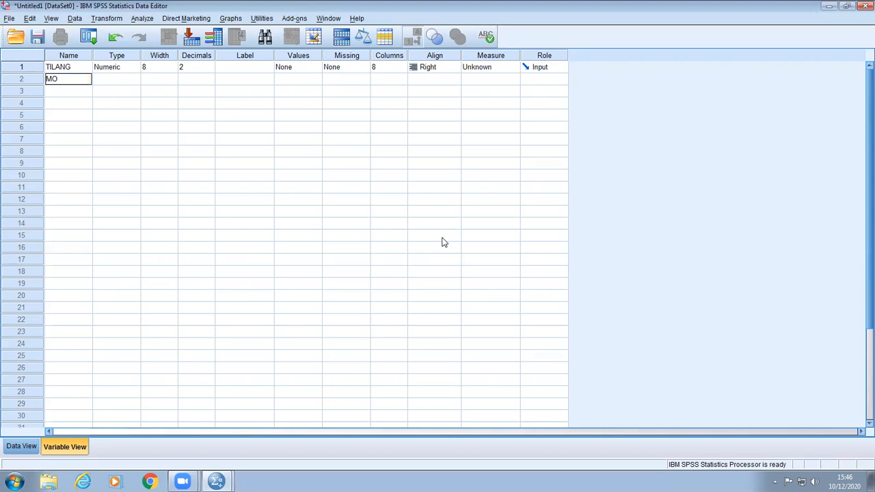
pyautogui.write('BIL')
pyautogui.press('Return')
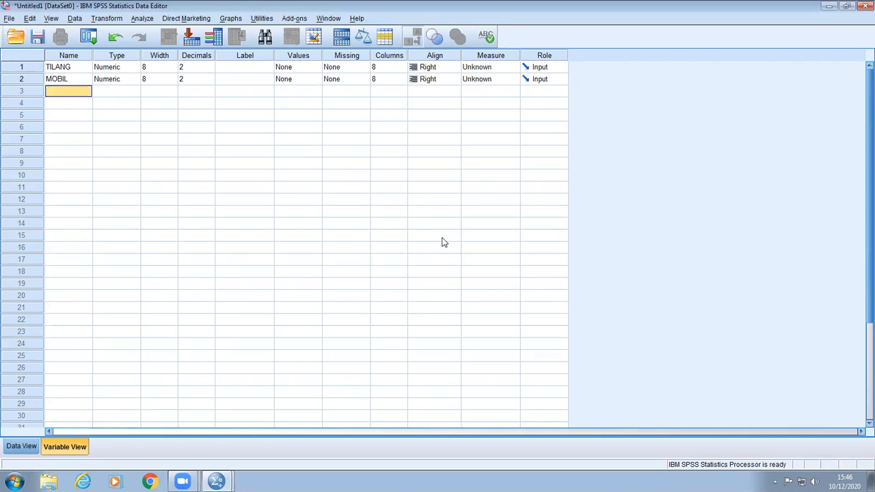
pyautogui.write('MOTOR')
pyautogui.press('Return')
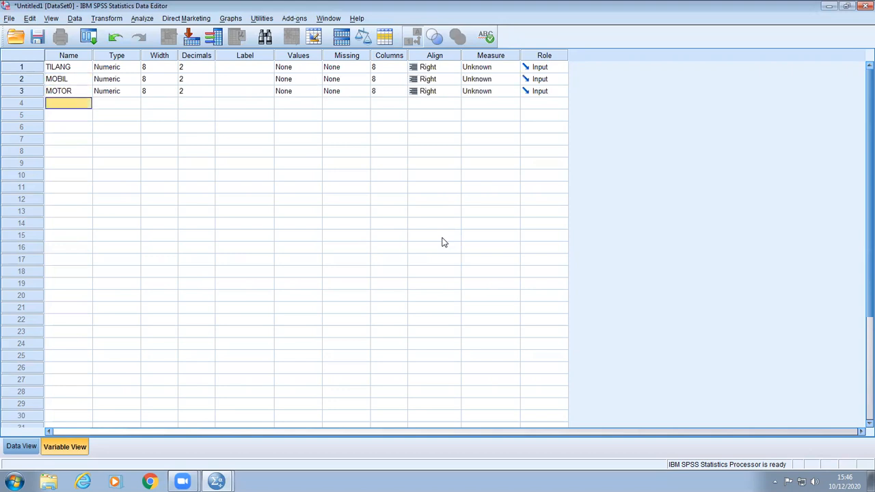
pyautogui.write('POLI')
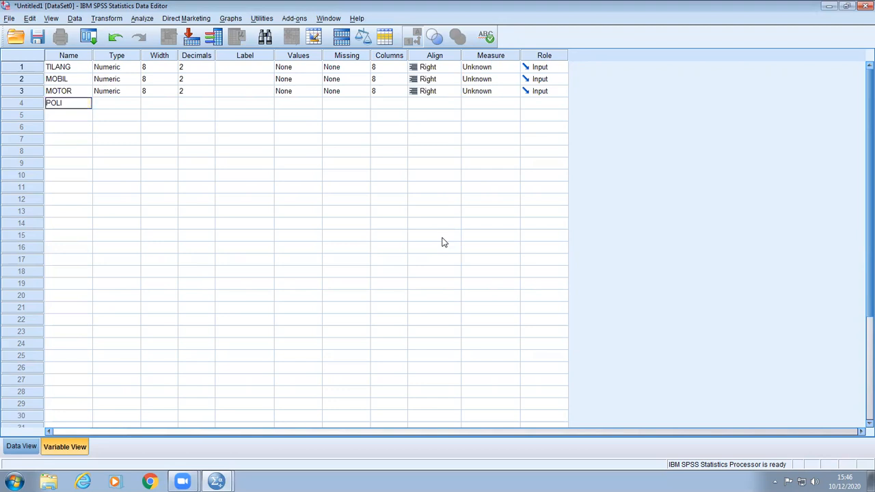
pyautogui.write('SI')
pyautogui.press('Return')
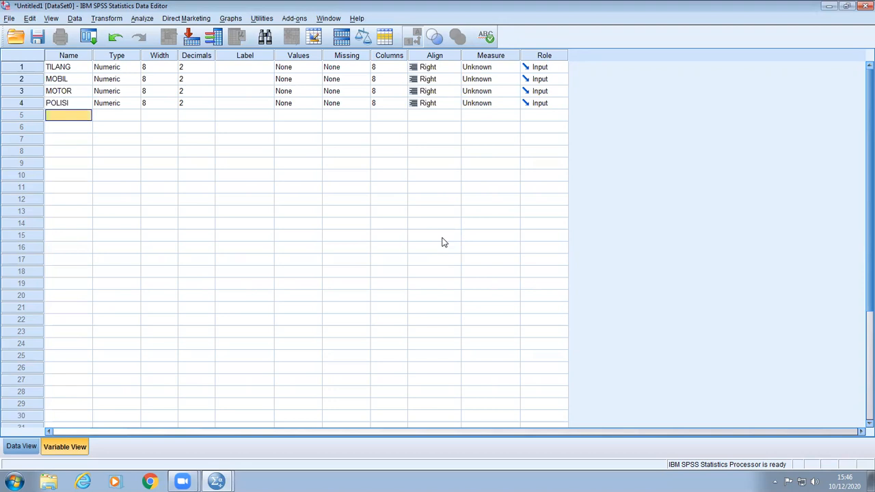
# - In the data sheet, enter 20 for TILANG and 258 for MOBIL in case 1
pyautogui.click(27, 448)
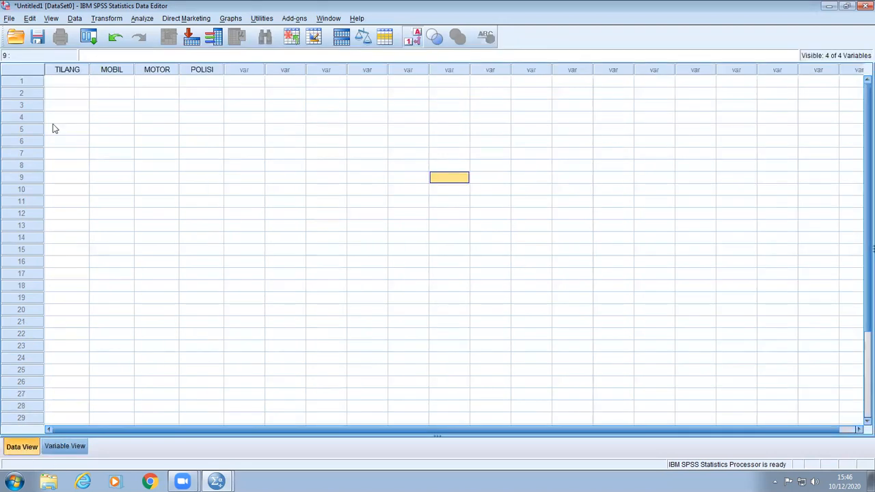
pyautogui.click(61, 82)
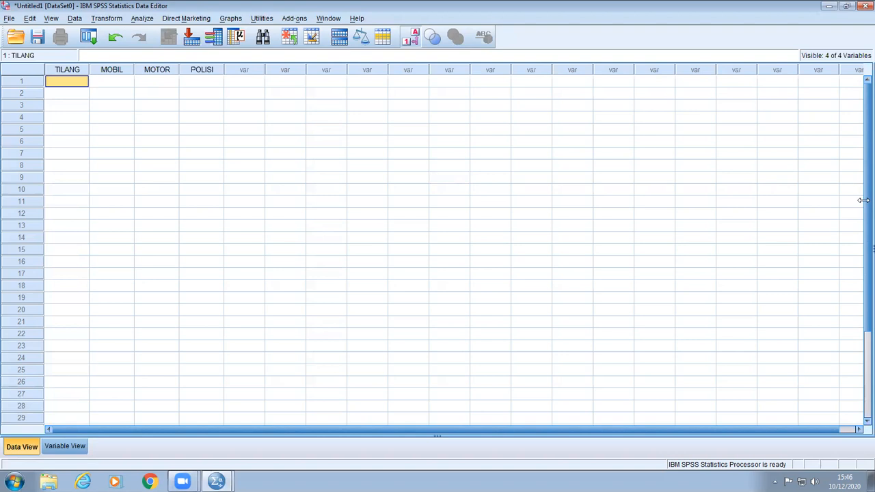
pyautogui.write('20')
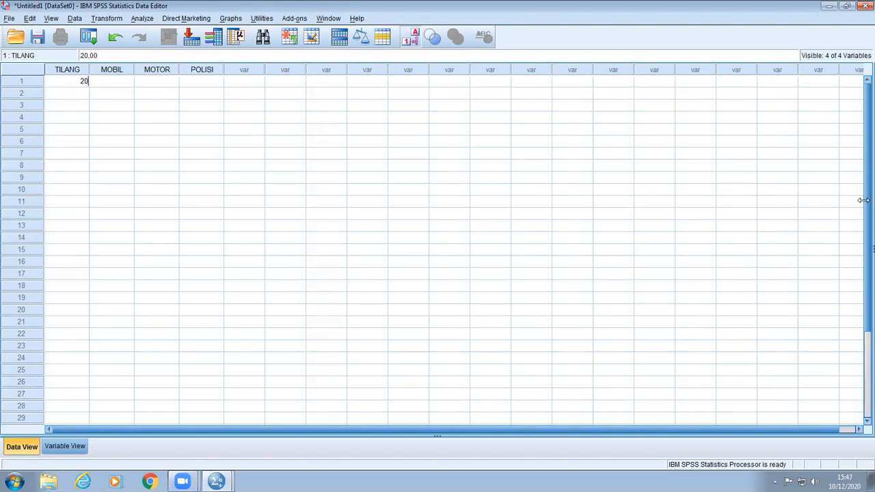
pyautogui.press('Return')
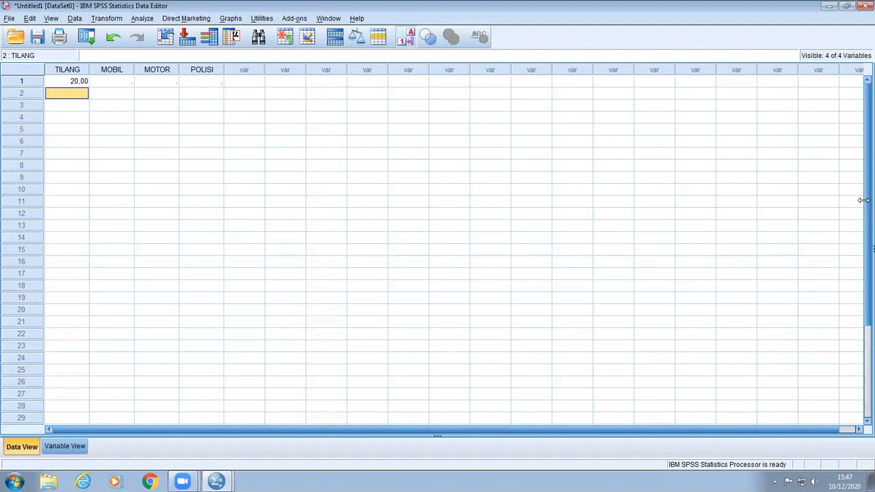
pyautogui.press('Up')
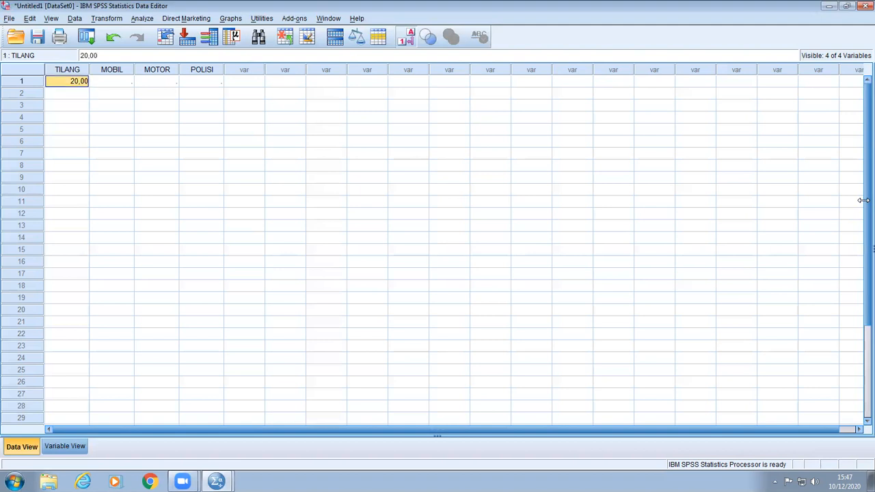
pyautogui.press('Right')
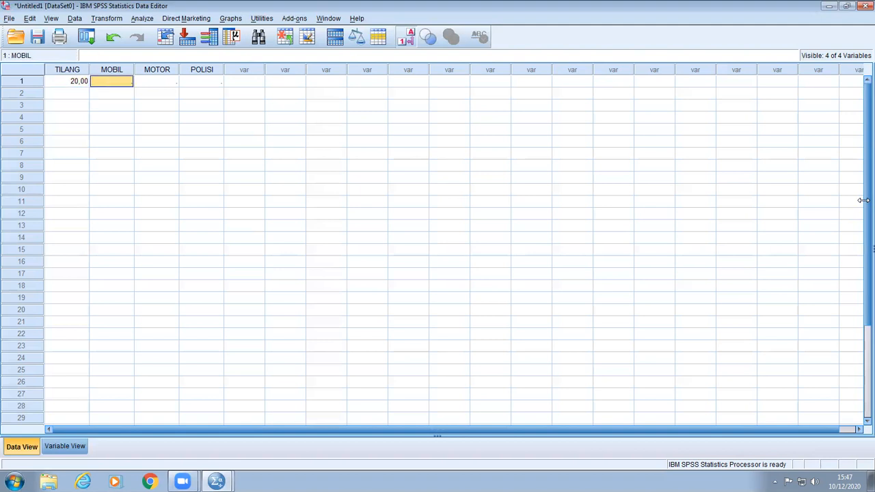
pyautogui.write('258')
pyautogui.press('Return')
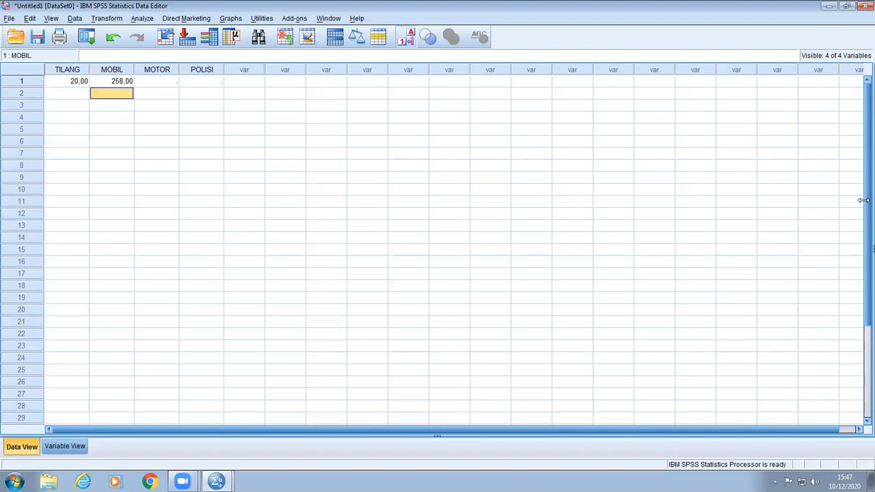
# - Complete case 1 with 589 for MOTOR and 89 for POLISI
pyautogui.press('Up')
pyautogui.press('Right')
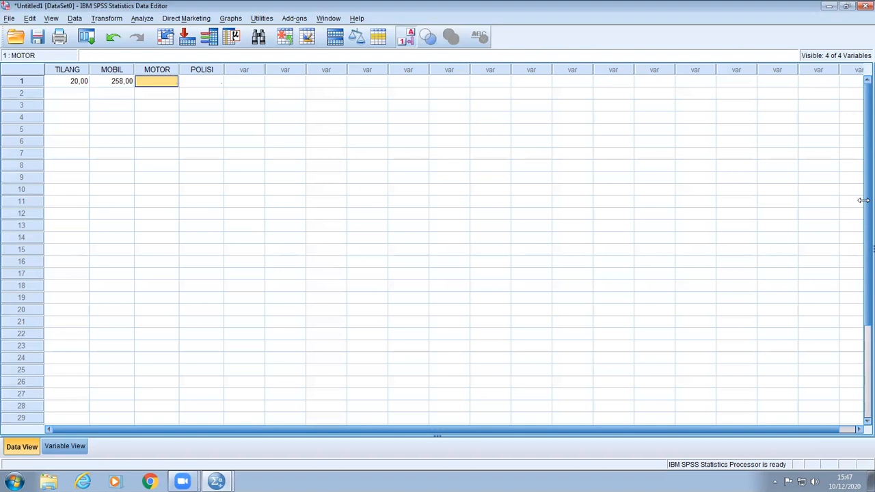
pyautogui.write('5')
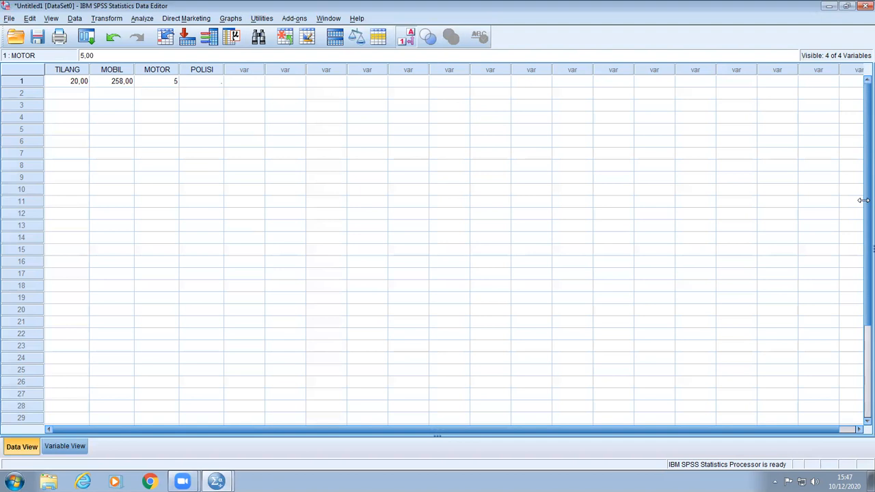
pyautogui.write('89')
pyautogui.press('Return')
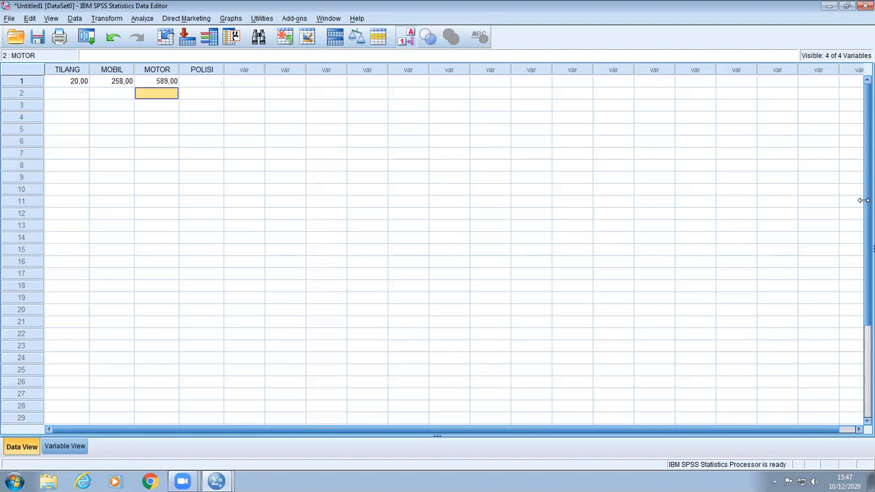
pyautogui.press('Up')
pyautogui.press('Right')
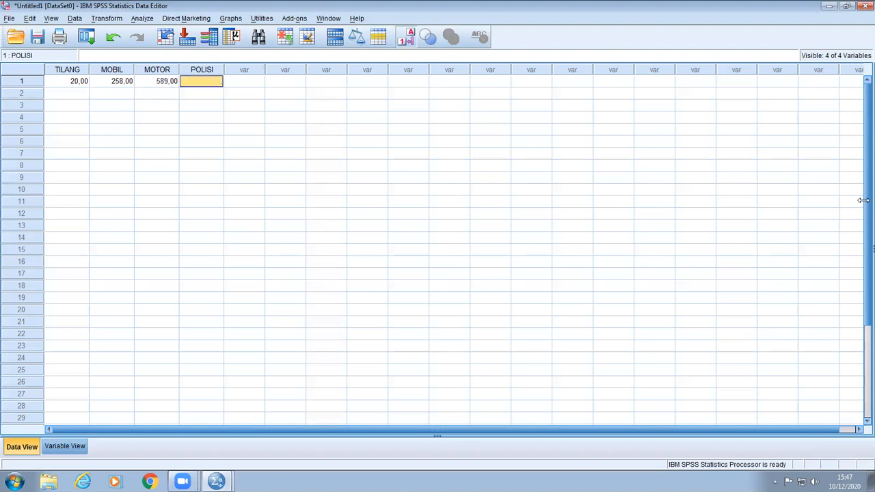
pyautogui.write('89')
pyautogui.press('Return')
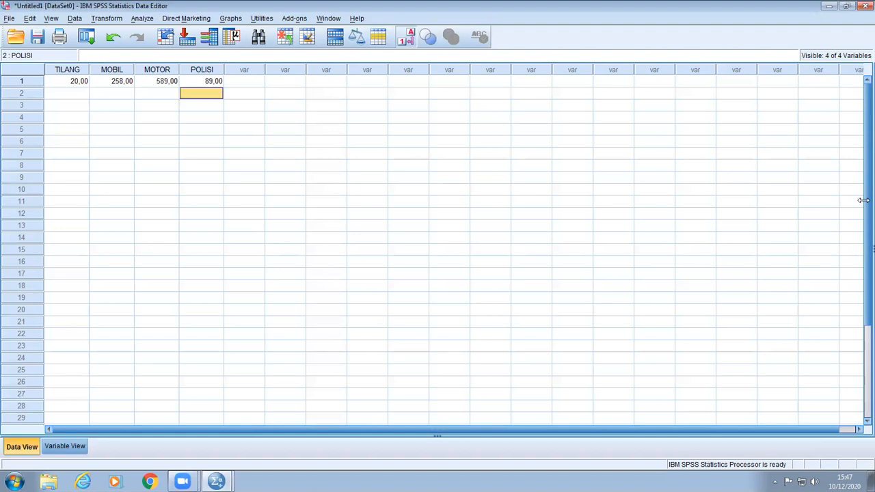
# - Start case 2 with 24 for TILANG and 265 for MOBIL
pyautogui.press('Left')
pyautogui.press('Left')
pyautogui.press('Left')
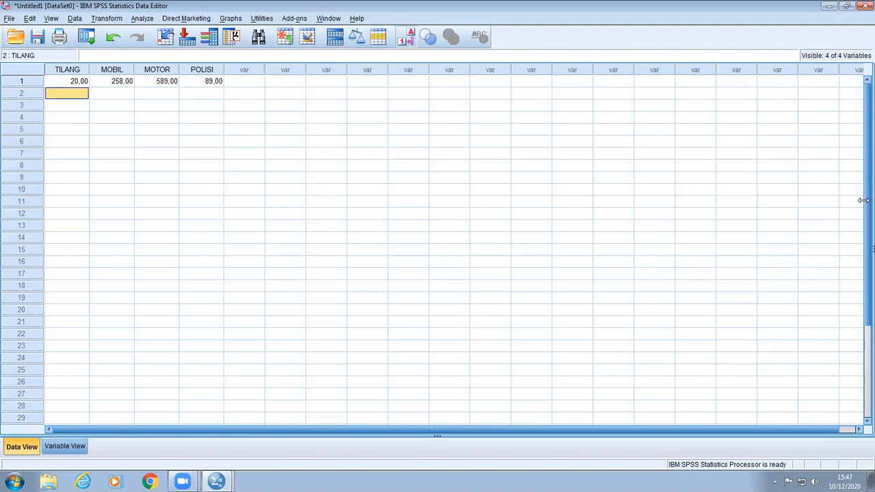
pyautogui.write('24')
pyautogui.press('Return')
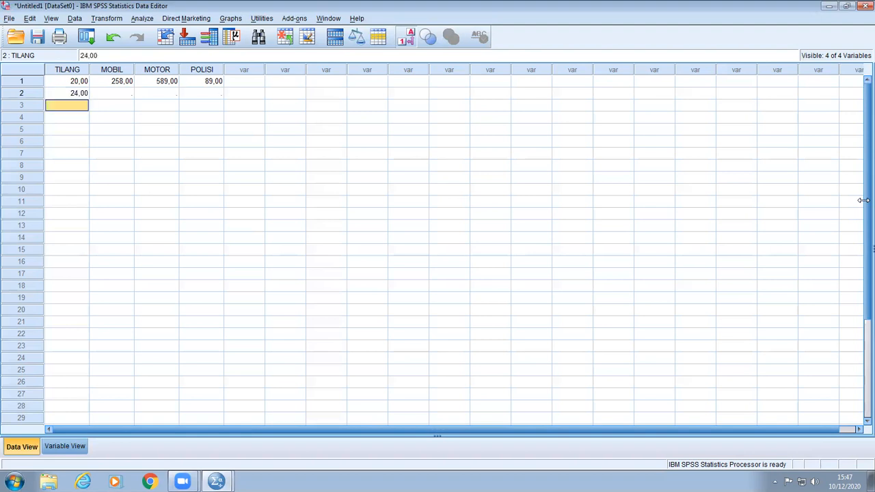
pyautogui.press('Up')
pyautogui.press('Right')
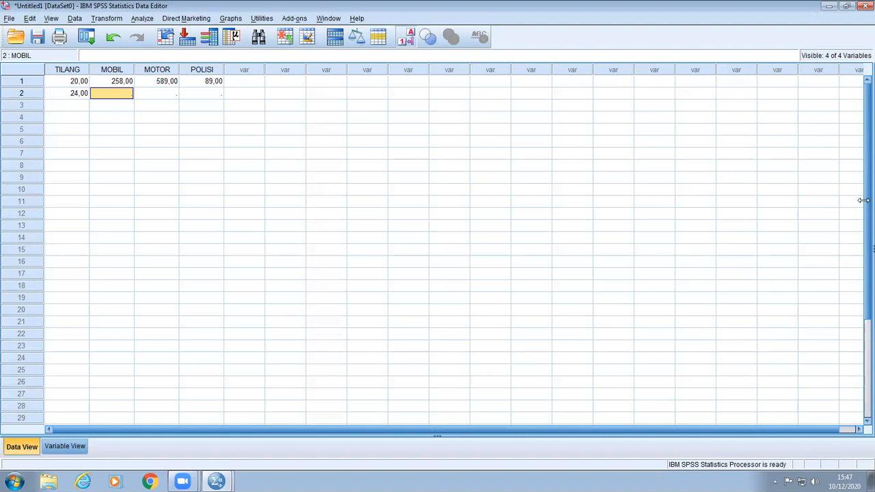
pyautogui.write('265,00')
pyautogui.press('Return')
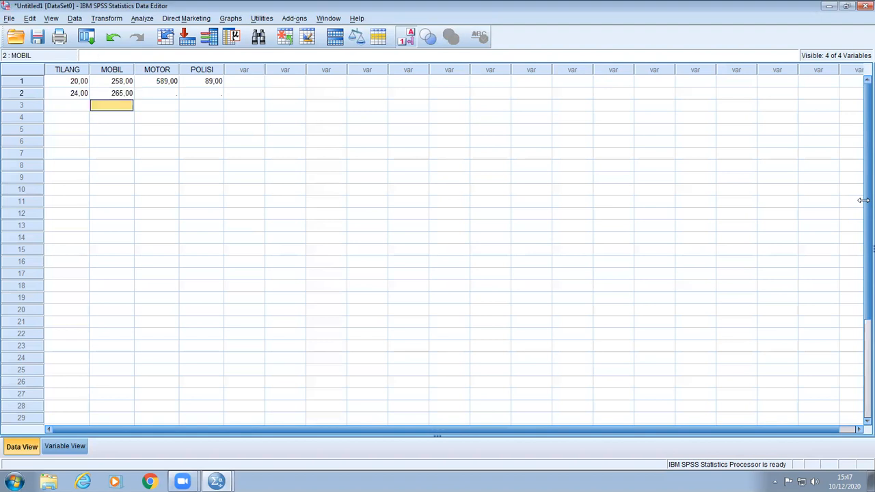
# - Complete case 2 with 587 for MOTOR and 52 for POLISI
pyautogui.press('Right')
pyautogui.press('Up')
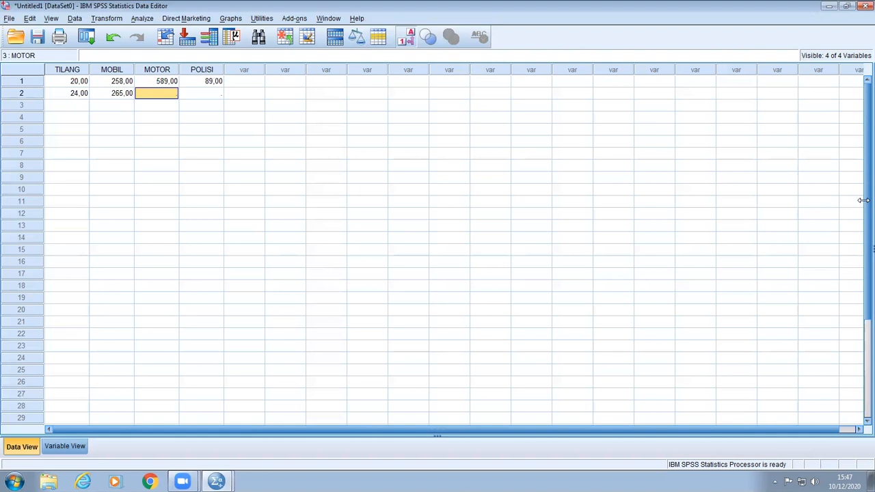
pyautogui.write('587,00')
pyautogui.press('Return')
pyautogui.press('Right')
pyautogui.press('Up')
pyautogui.write('52')
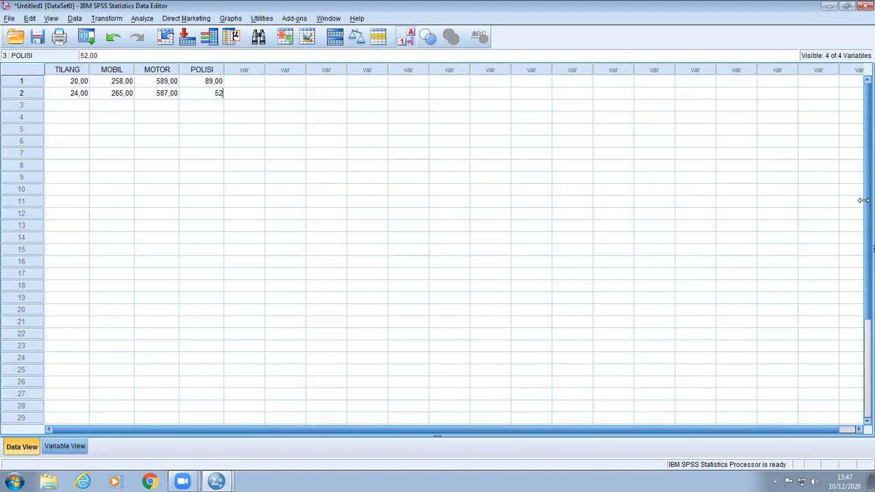
pyautogui.press('Return')
# - Start case 3 with 25 for TILANG and 249 for MOBIL
pyautogui.press('Home')
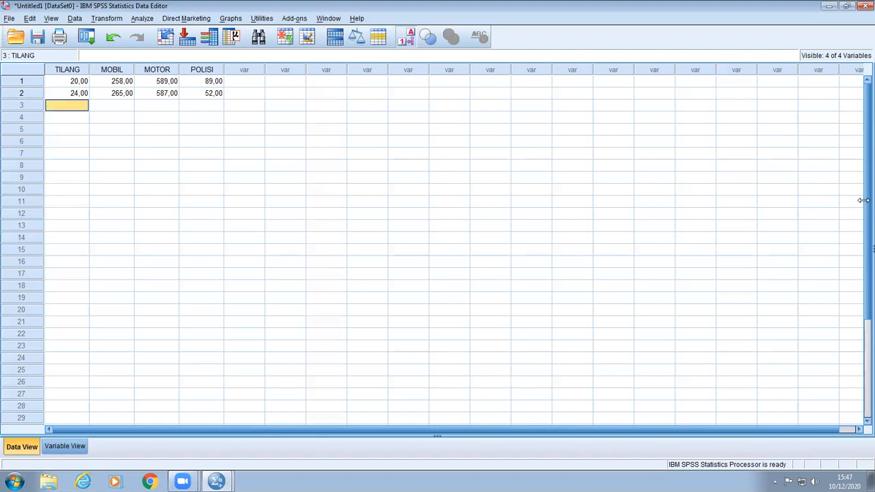
pyautogui.write('25')
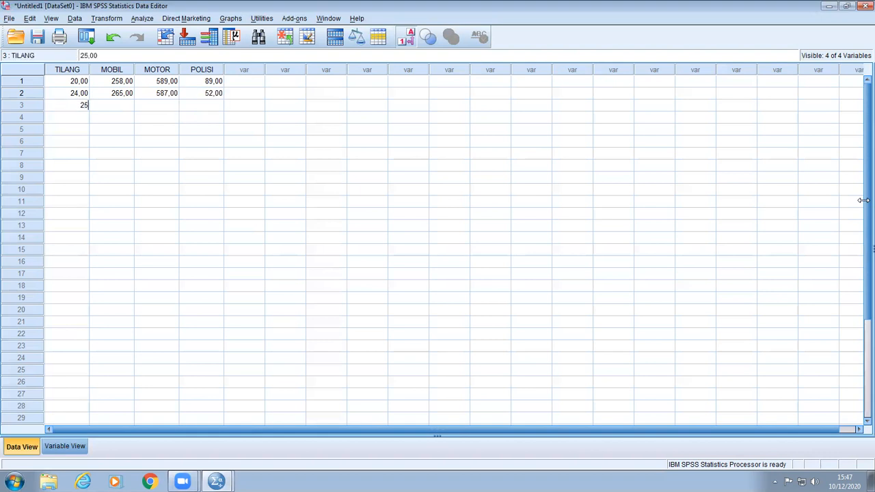
pyautogui.press('Tab')
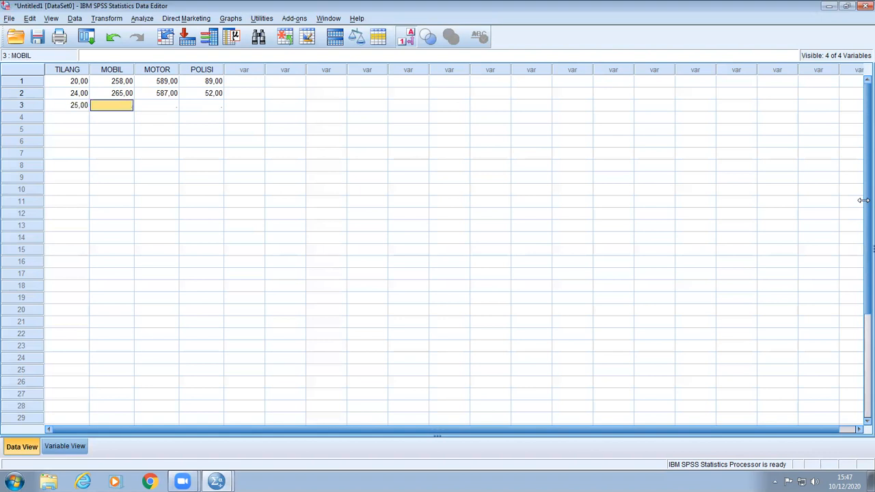
pyautogui.write('249')
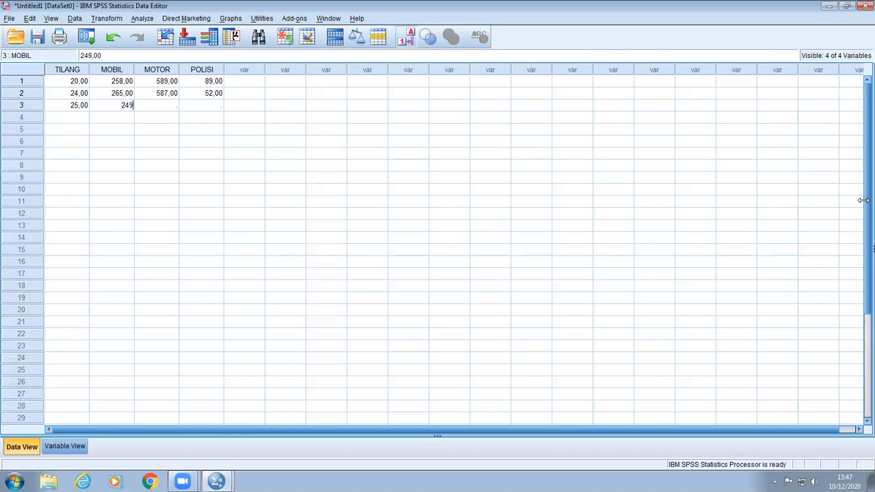
pyautogui.press('Tab')
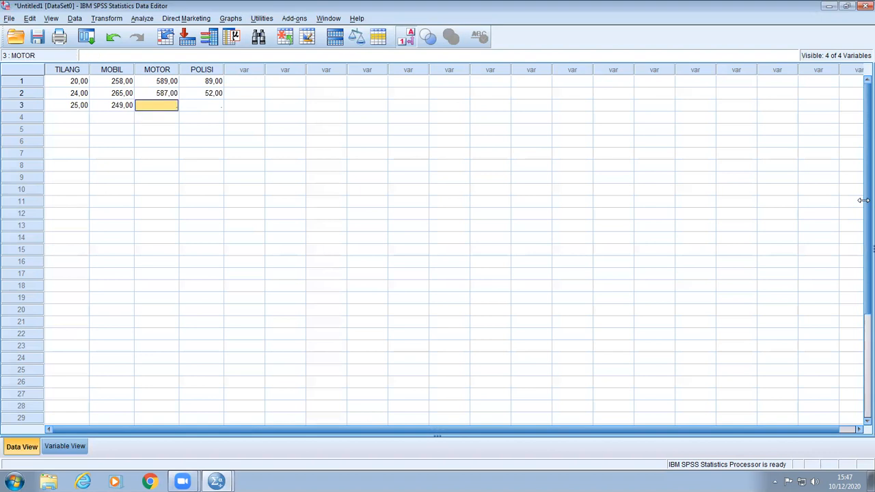
# - Complete case 3 with 698 for MOTOR and 59 for POLISI
pyautogui.write('698')
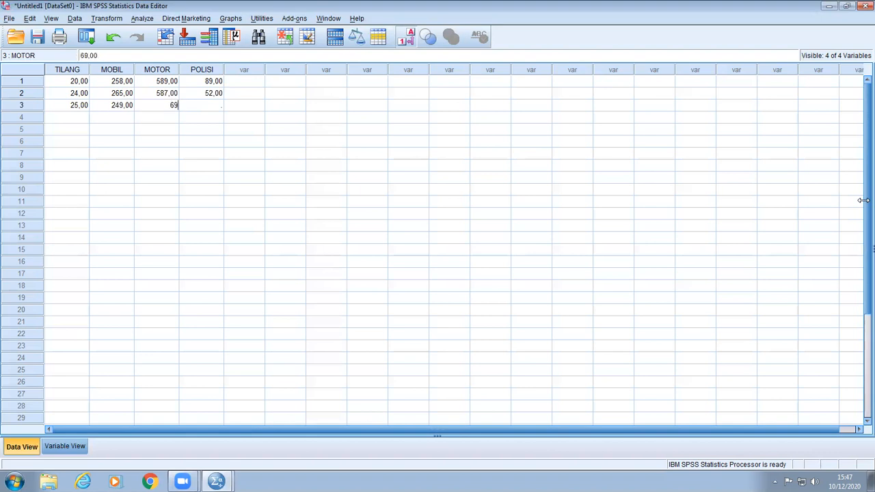
pyautogui.press('Return')
pyautogui.press('Right')
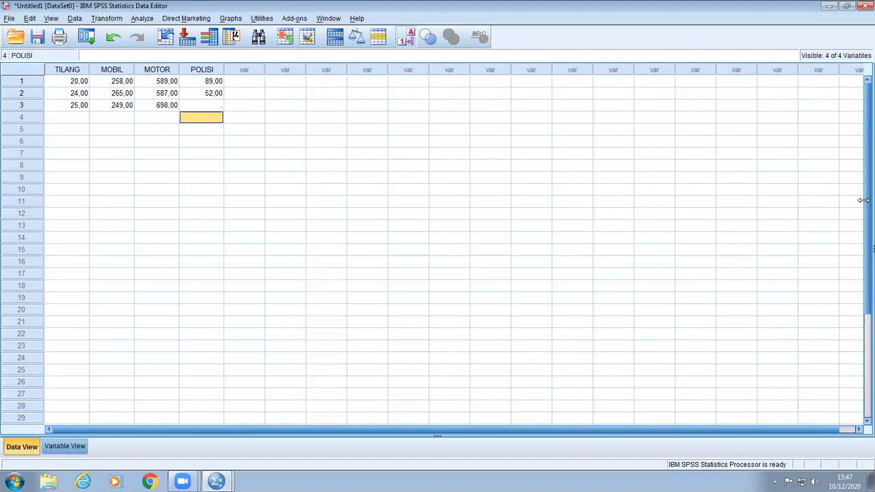
pyautogui.press('Up')
pyautogui.write('59')
pyautogui.press('Return')
# - Enter the TILANG values 18, 15 and 16 for cases 4 to 6, leaving case 7 blank
pyautogui.press('Left')
pyautogui.press('Left')
pyautogui.press('Left')
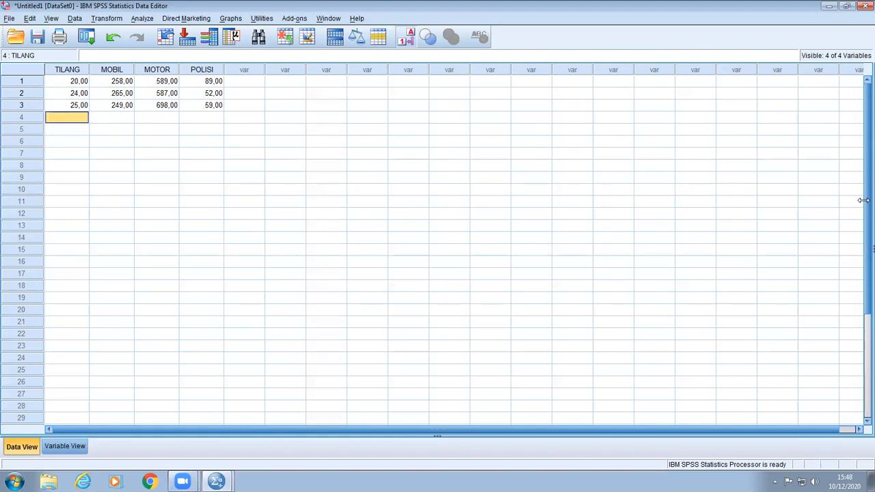
pyautogui.write('18')
pyautogui.press('Return')
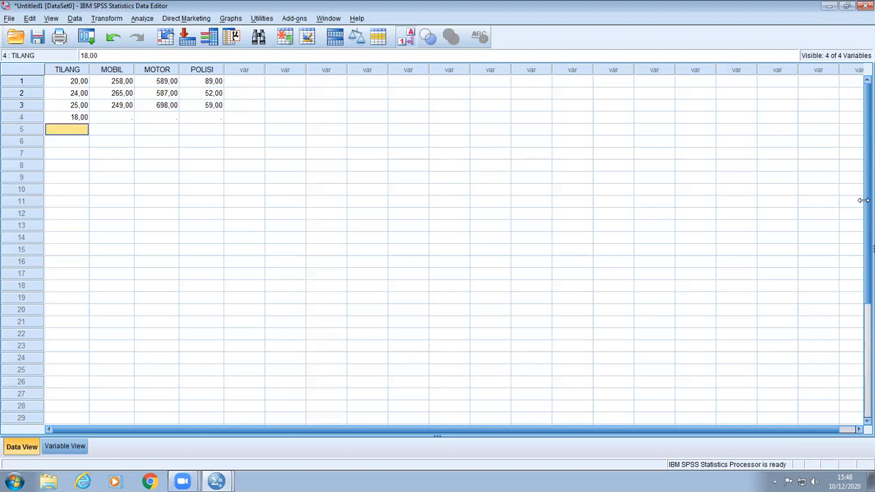
pyautogui.write('15')
pyautogui.press('Return')
pyautogui.write('16')
pyautogui.press('Return')
pyautogui.press('Return')
# - Enter the TILANG values 10, 12 and 17 for cases 8 to 10
pyautogui.write('10')
pyautogui.press('Return')
pyautogui.write('12')
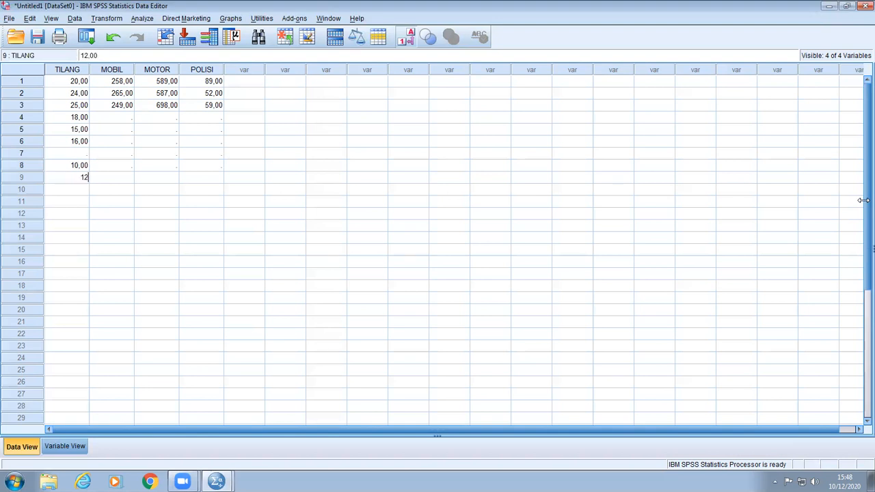
pyautogui.press('Return')
pyautogui.write('17')
pyautogui.press('Return')
# - Enter the MOBIL values 125 for case 4 and 124 for case 6, leaving case 5 blank
pyautogui.press('Up')
pyautogui.press('Up')
pyautogui.press('Up')
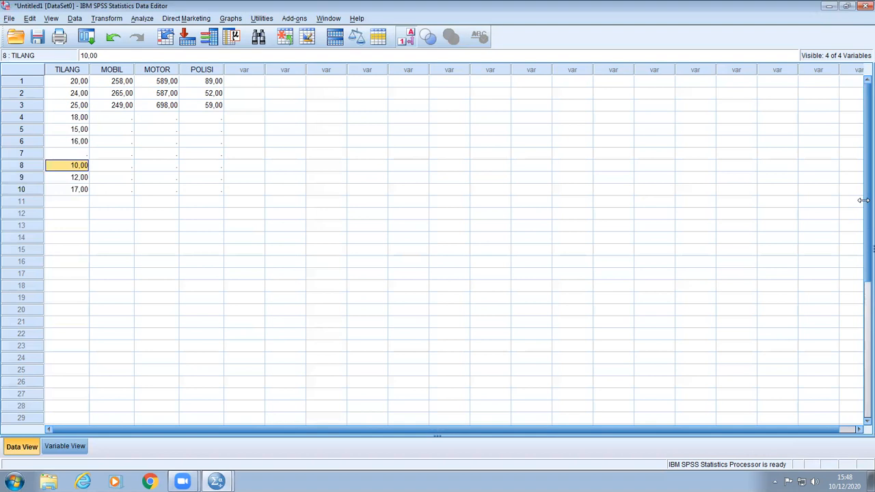
pyautogui.press('Up')
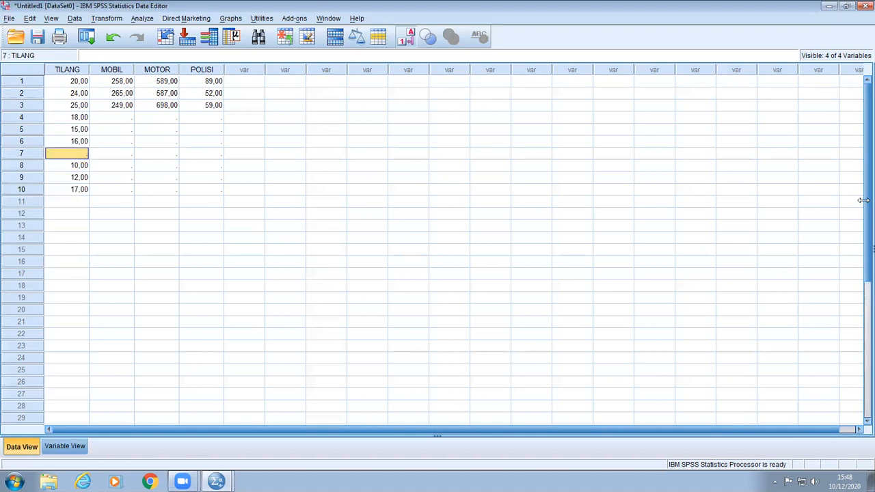
pyautogui.press('Right')
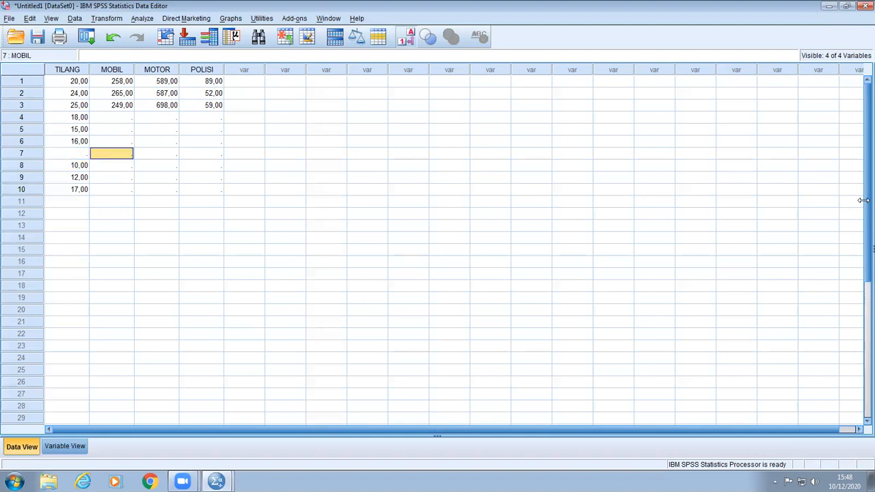
pyautogui.press('Up')
pyautogui.press('Up')
pyautogui.press('Up')
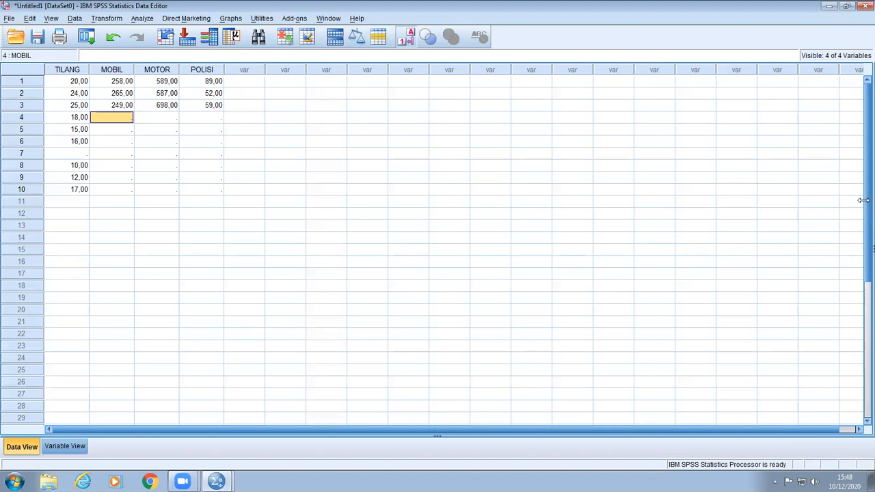
pyautogui.write('125')
pyautogui.press('Return')
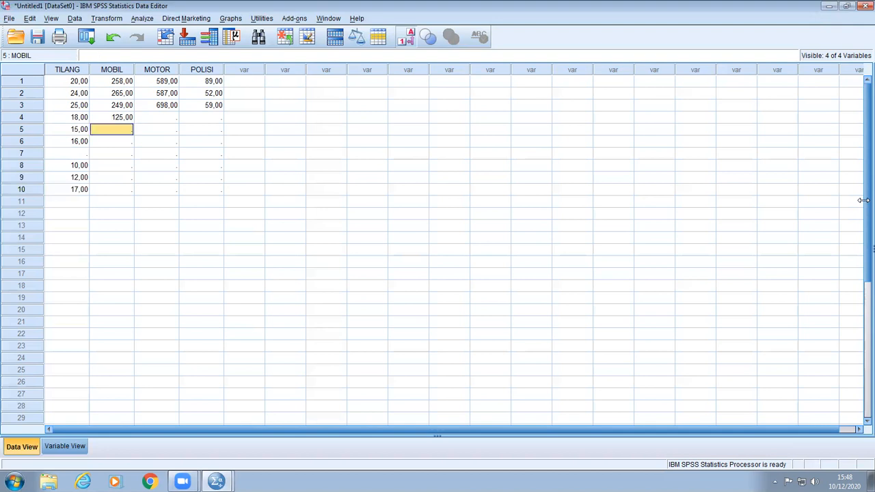
pyautogui.press('Return')
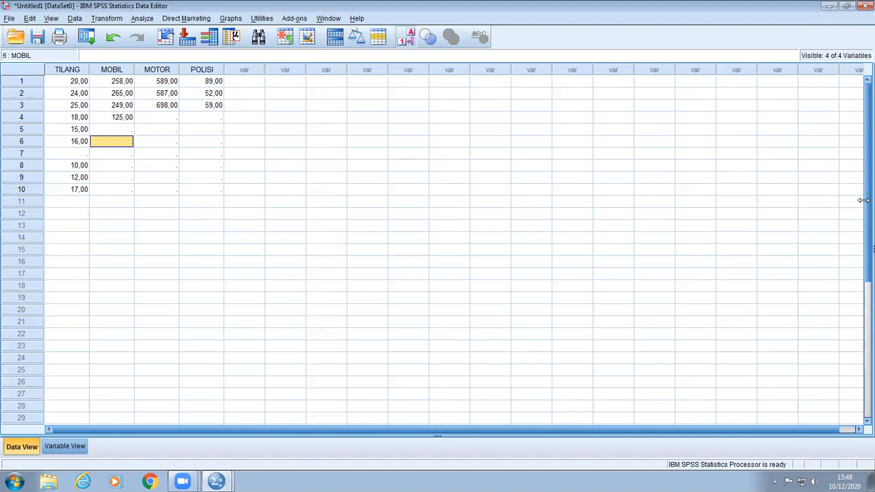
pyautogui.write('124')
pyautogui.press('Return')
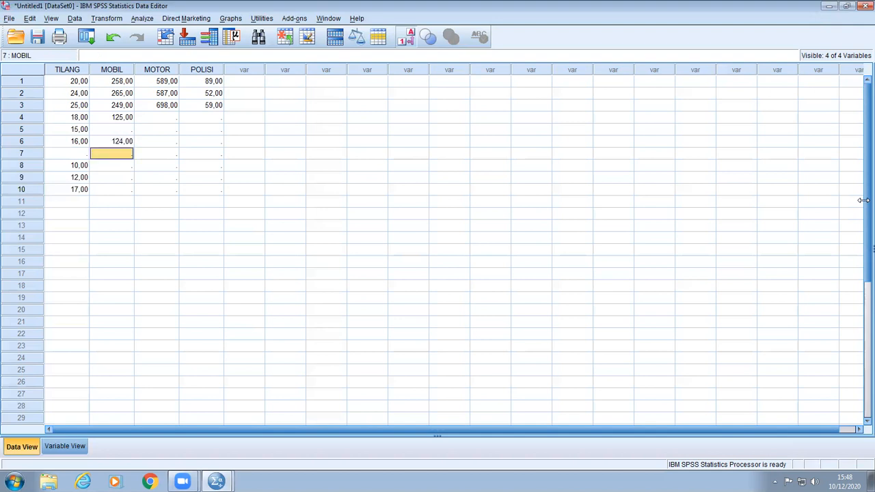
# - Enter the MOBIL values 251, 124 and 159 for cases 7, 9 and 10, leaving case 8 blank
pyautogui.write('251')
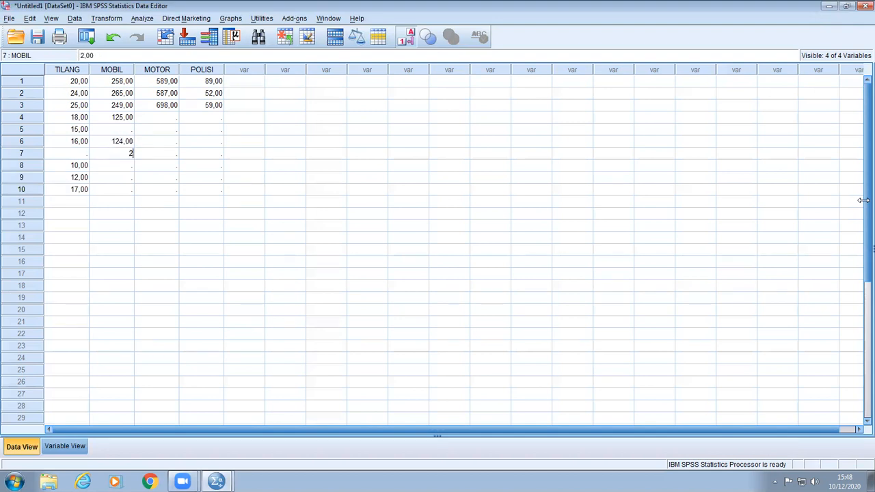
pyautogui.press('Return')
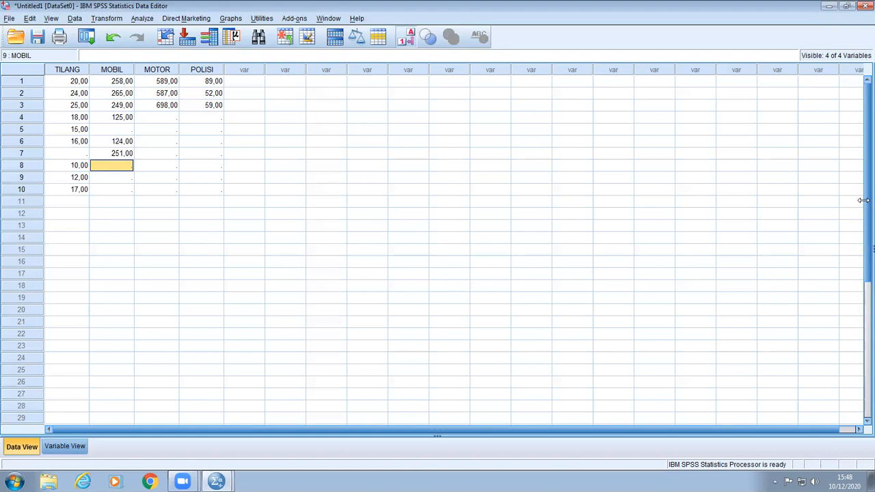
pyautogui.press('Return')
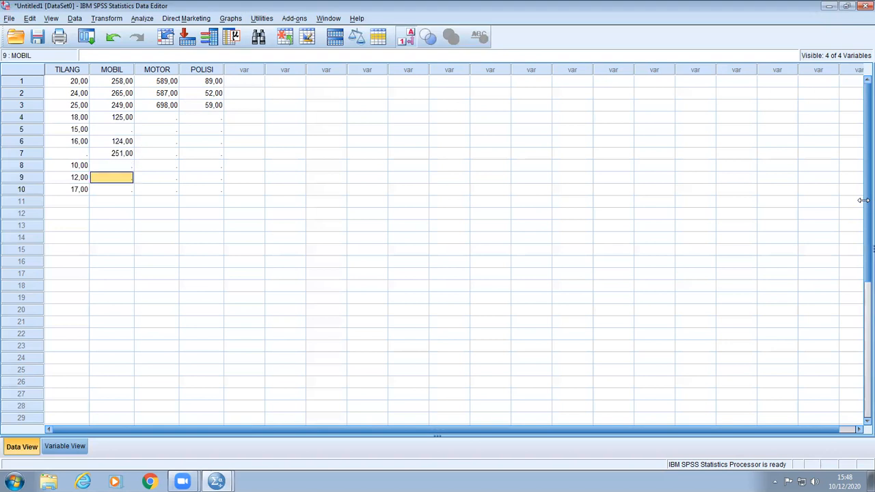
pyautogui.write('124')
pyautogui.press('Return')
pyautogui.write('159')
# - Enter the MOTOR values 625, 712 and 692 for cases 4 to 6
pyautogui.press('Right')
pyautogui.press('Up')
pyautogui.press('Up')
pyautogui.press('Up')
pyautogui.press('Up')
pyautogui.press('Up')
pyautogui.press('Up')
pyautogui.press('Up')
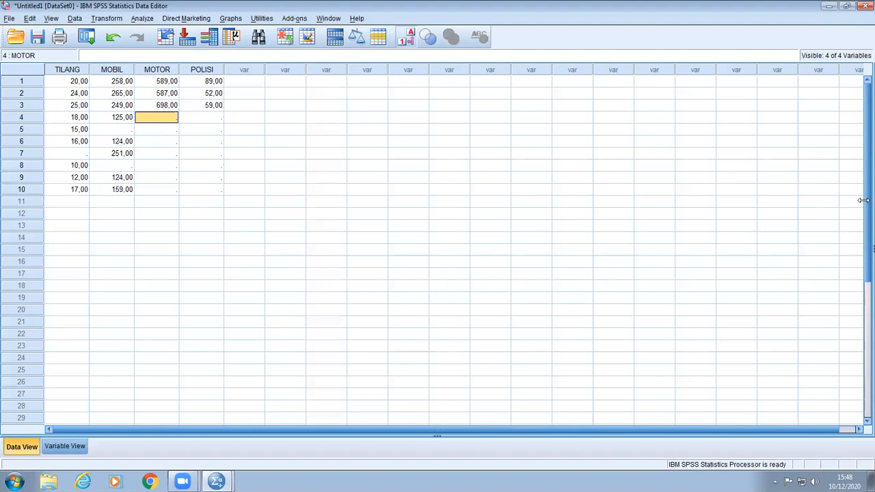
pyautogui.write('625')
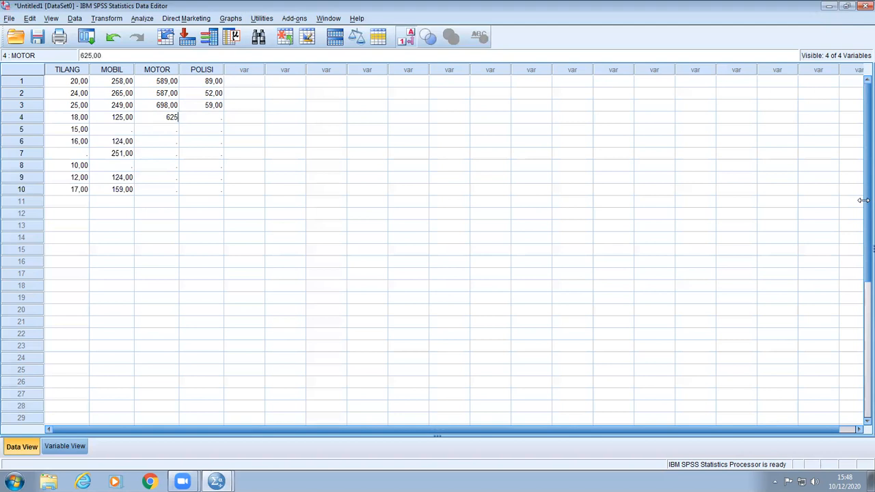
pyautogui.press('Return')
pyautogui.write('712')
pyautogui.press('Return')
pyautogui.write('692')
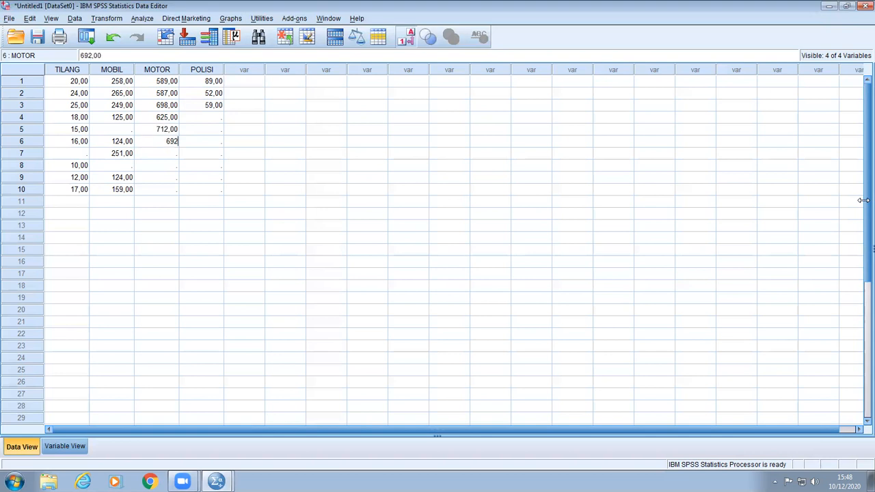
pyautogui.press('Return')
# - Enter the MOTOR values 681, 634, 697 and 521 for cases 7 to 10
pyautogui.write('681')
pyautogui.press('Return')
pyautogui.write('634')
pyautogui.press('Return')
pyautogui.write('697')
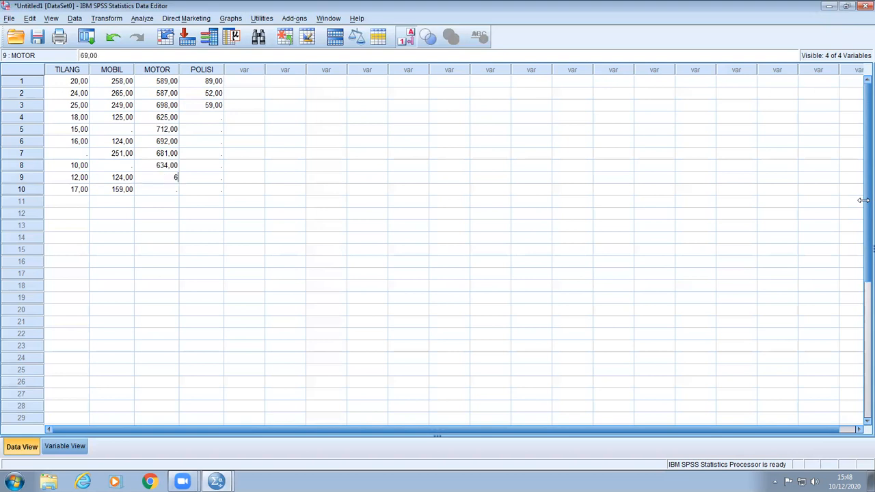
pyautogui.press('Return')
pyautogui.write('521')
pyautogui.press('Return')
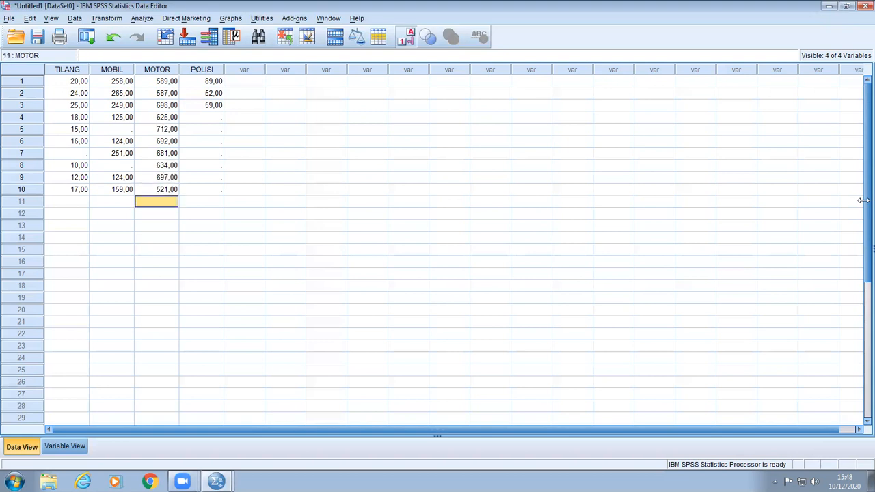
# - Enter the POLISI values 57, 52, 48 and 49 for cases 4 to 7
pyautogui.click(221, 117)
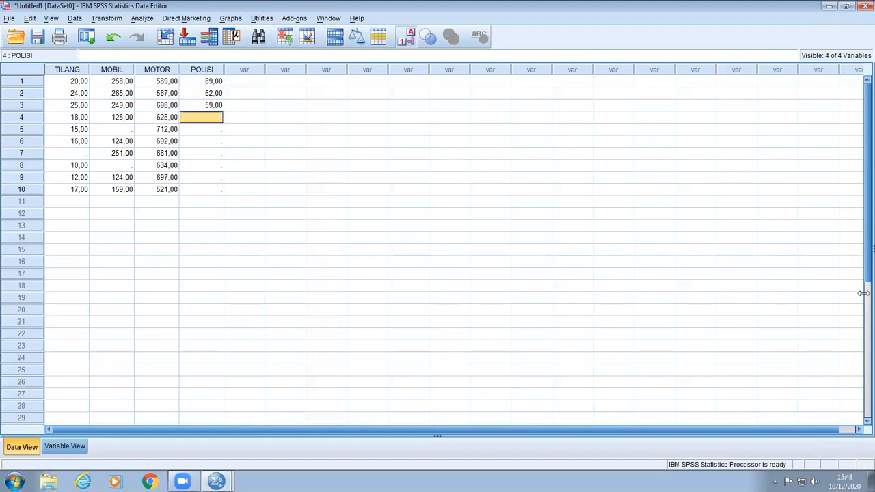
pyautogui.write('57')
pyautogui.press('Return')
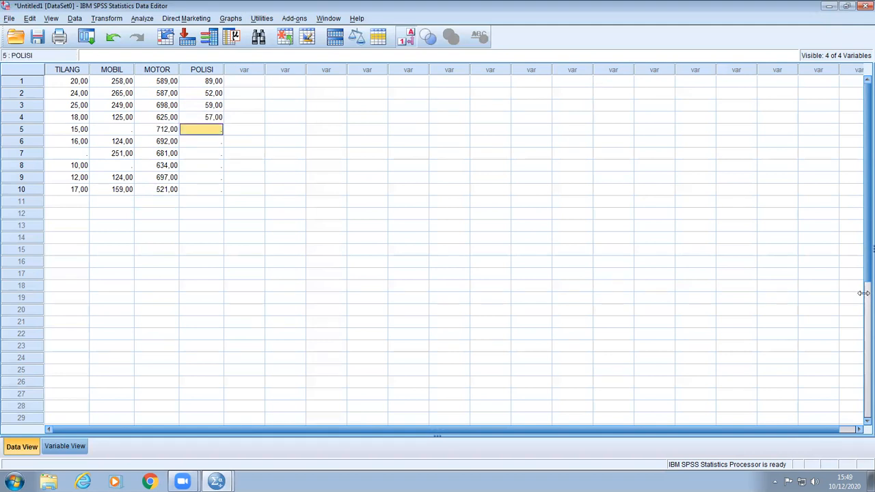
pyautogui.write('52')
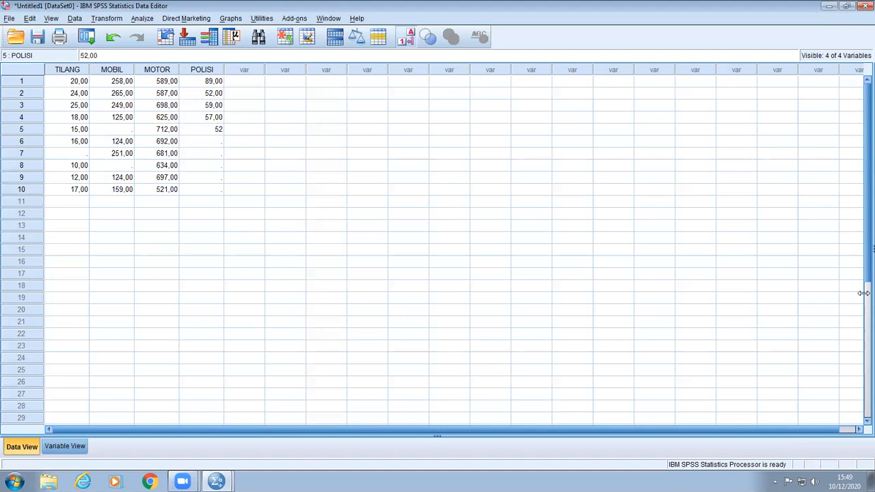
pyautogui.press('Return')
pyautogui.write('48')
pyautogui.press('Return')
pyautogui.write('49')
pyautogui.press('Return')
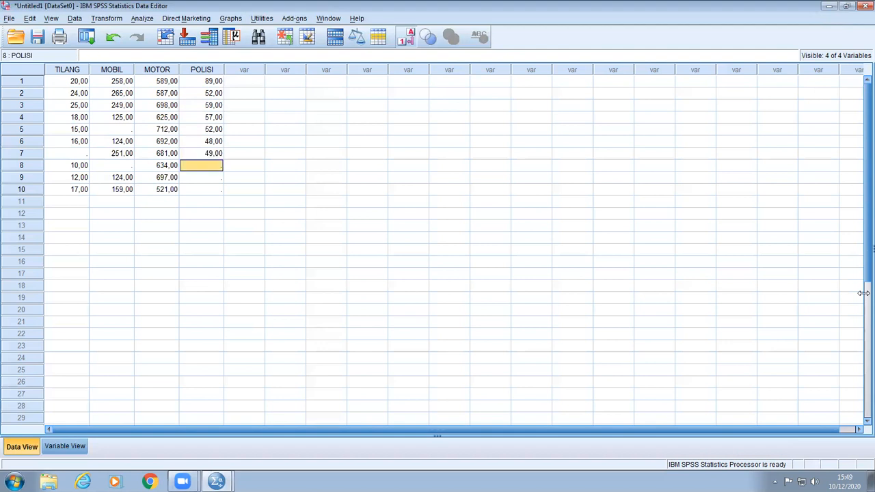
# - Enter the POLISI values 29, 27 and 59 for cases 8 to 10
pyautogui.write('29')
pyautogui.press('Return')
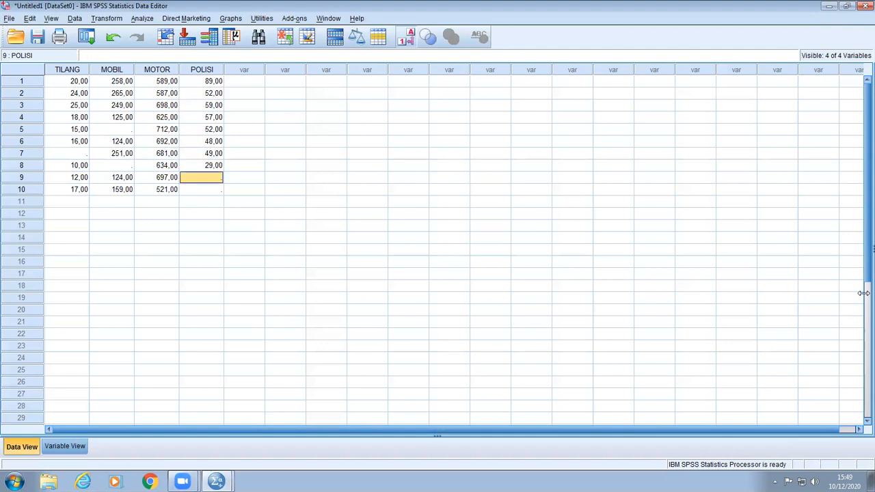
pyautogui.write('27')
pyautogui.press('Return')
pyautogui.write('59')
pyautogui.press('Return')
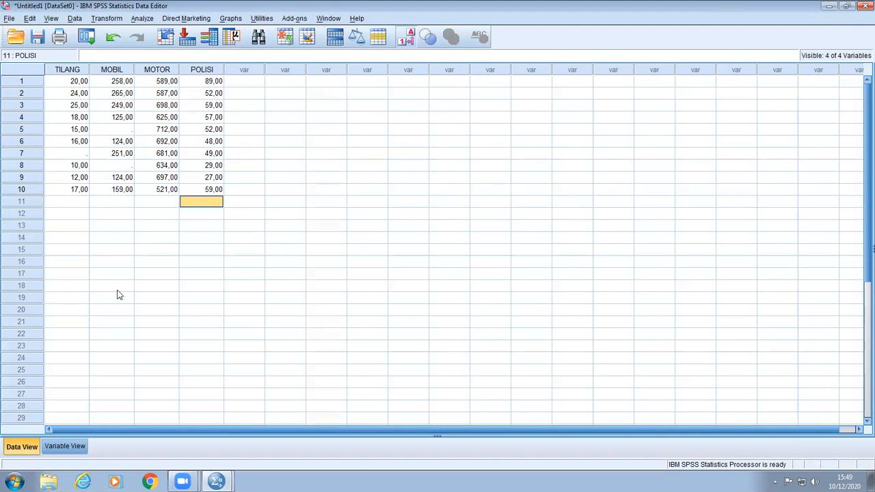
# - Set up a bivariate correlation analysis with TILANG, MOBIL, MOTOR and POLISI as its variables
pyautogui.click(145, 19)
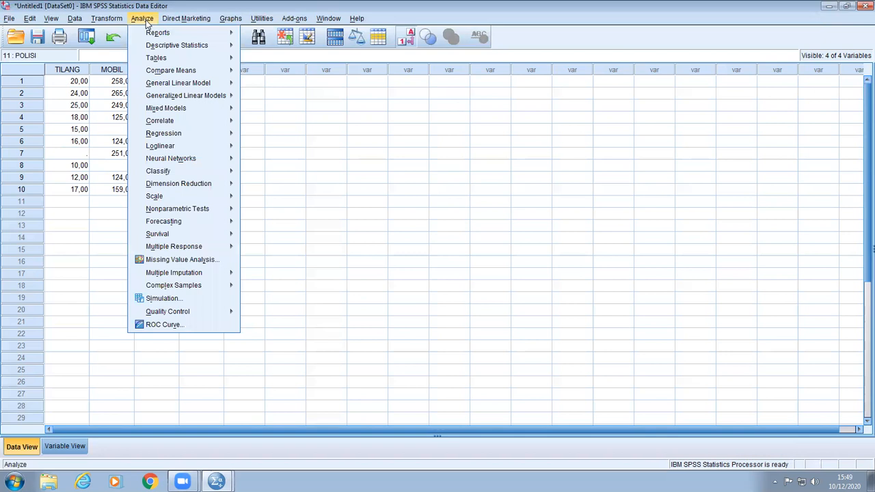
pyautogui.moveTo(192, 119)
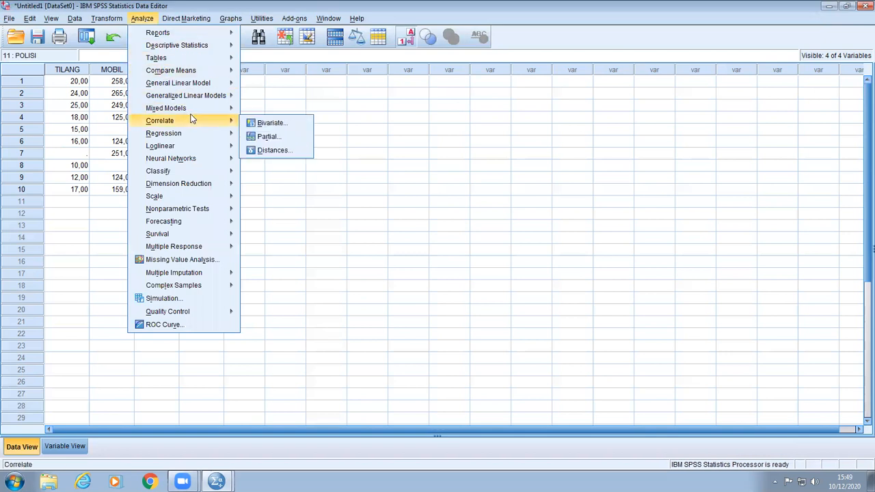
pyautogui.click(272, 125)
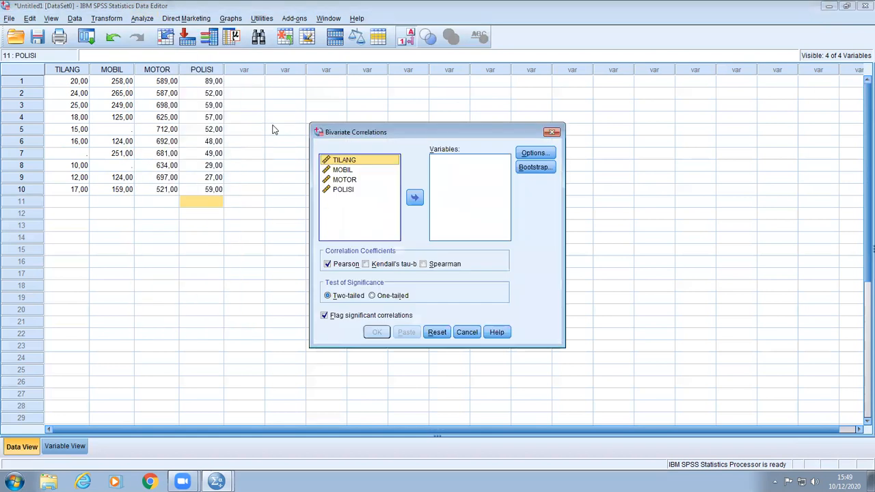
pyautogui.keyDown('shift'); pyautogui.click(336, 191); pyautogui.keyUp('shift')
pyautogui.click(415, 198)
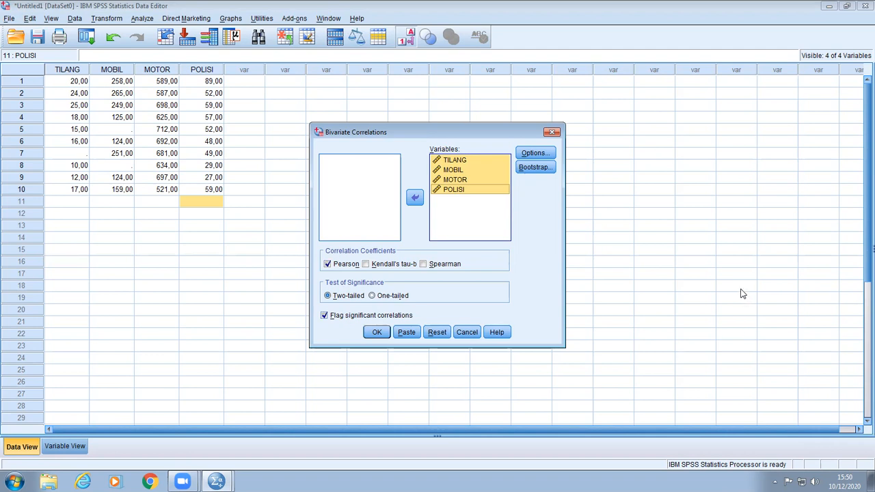
# - Run the bivariate correlation analysis with missing cases excluded pairwise
pyautogui.click(535, 154)
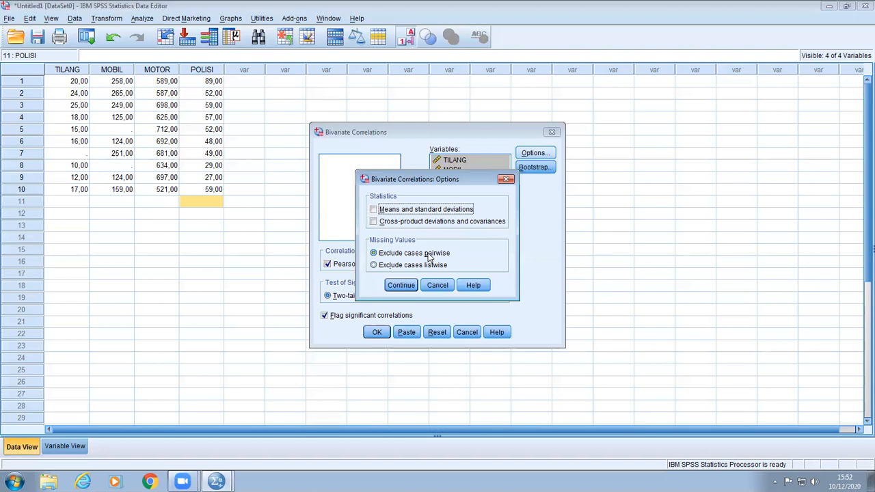
pyautogui.click(402, 285)
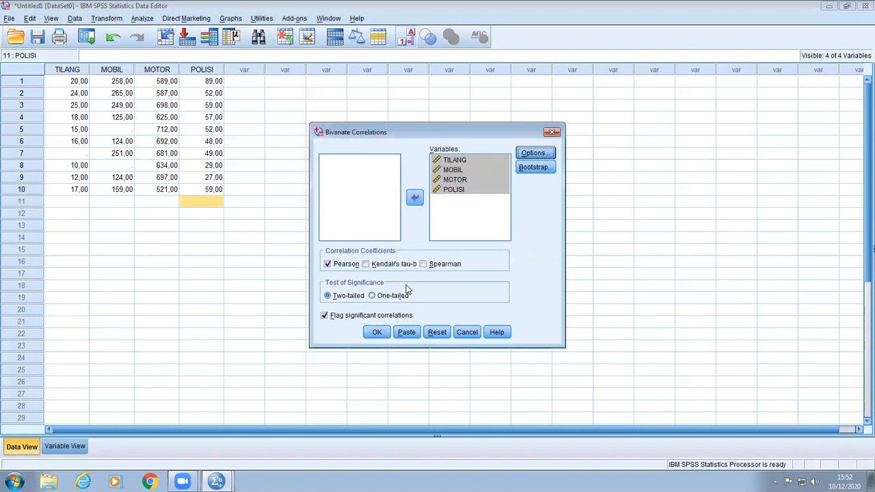
pyautogui.click(377, 332)
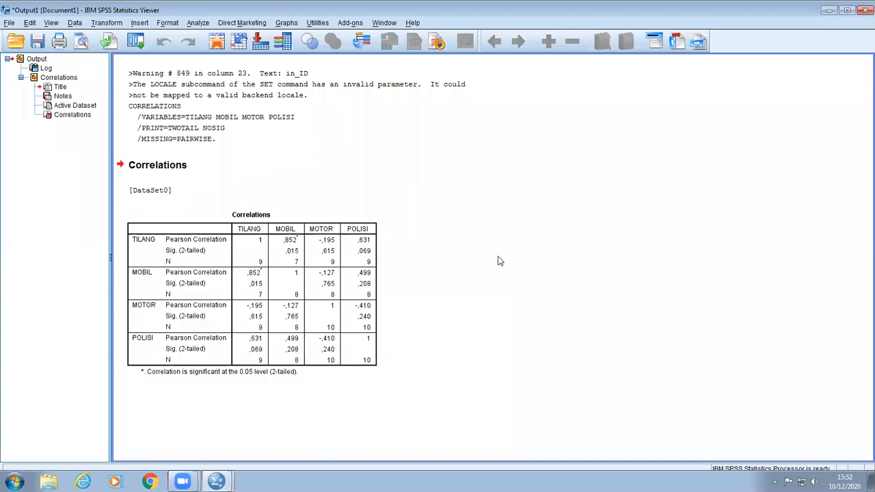
# - Examine the Correlations table and close the output document without saving it
pyautogui.click(150, 252)
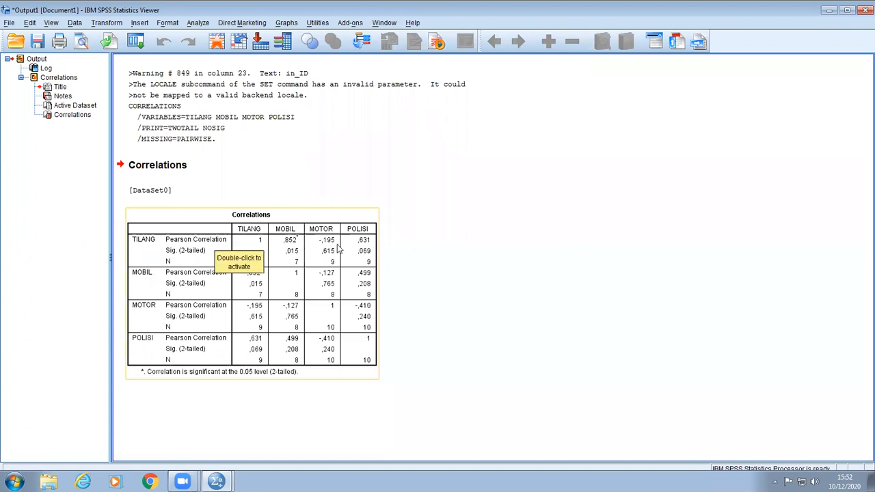
pyautogui.click(387, 249)
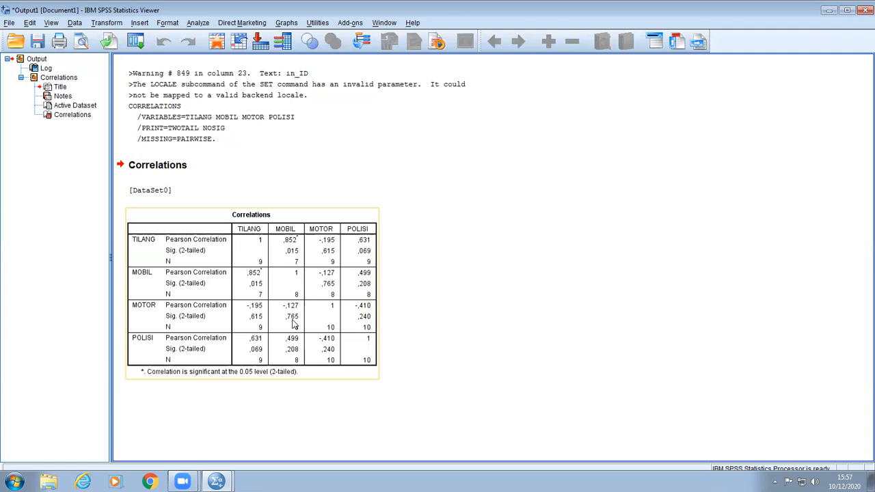
pyautogui.click(743, 361)
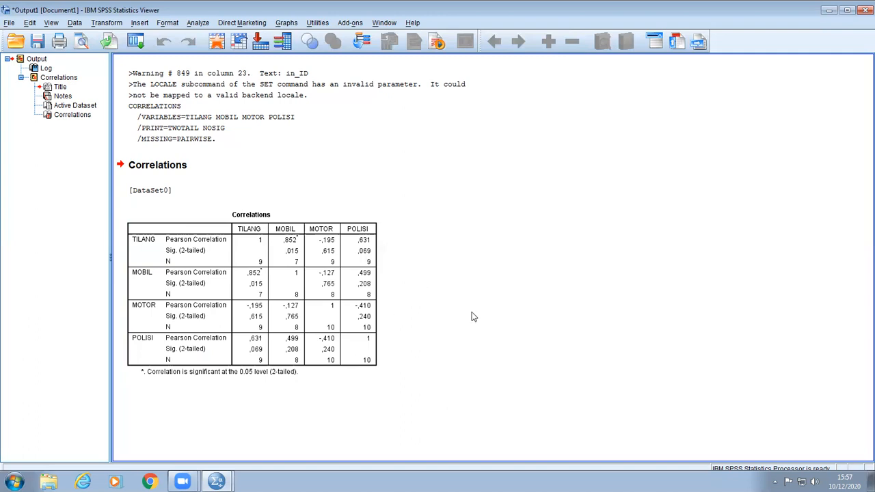
pyautogui.click(861, 12)
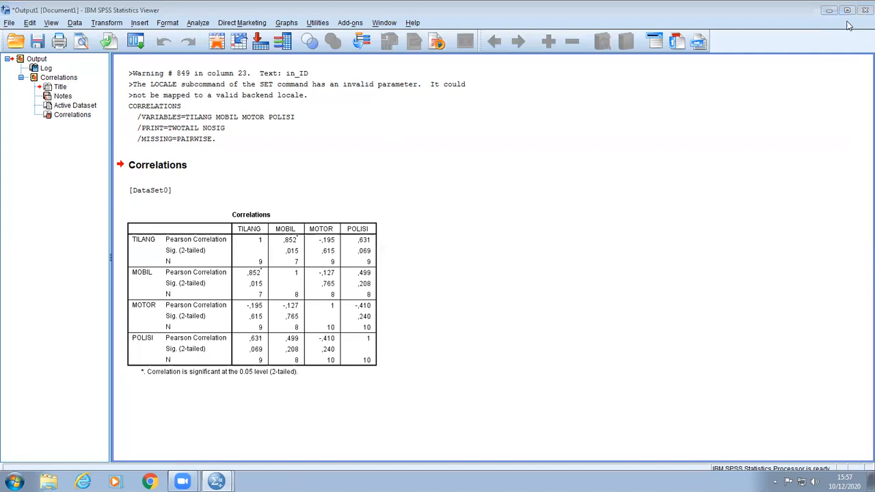
pyautogui.click(436, 258)
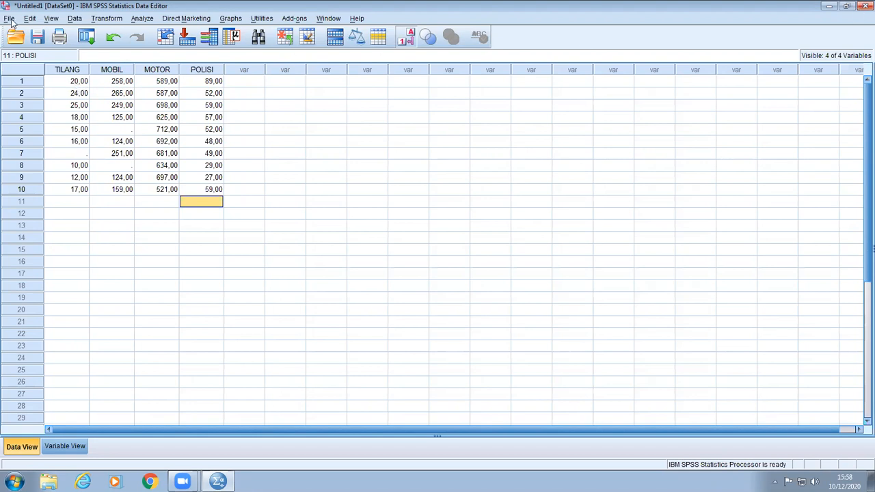
# - Delete all ten cases from the data set and show the variable definitions
pyautogui.moveTo(66, 82); pyautogui.dragTo(260, 235)
pyautogui.press('Delete')
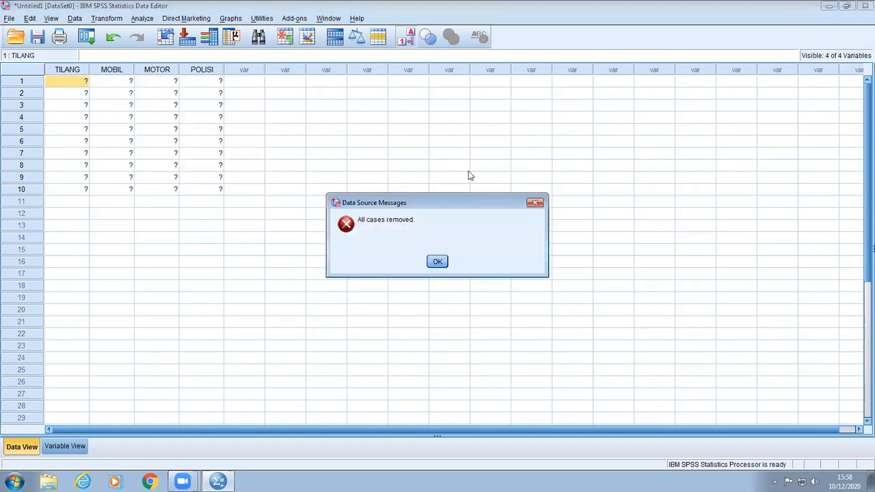
pyautogui.click(440, 265)
pyautogui.click(75, 444)
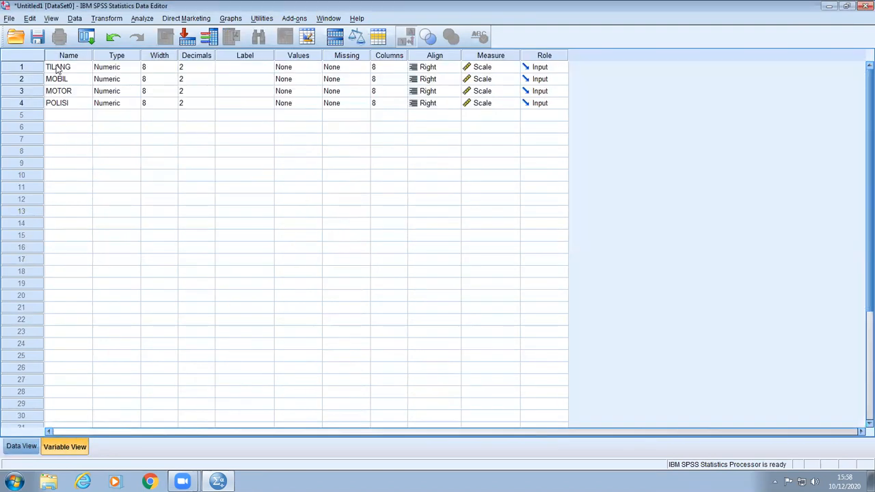
pyautogui.moveTo(58, 67); pyautogui.dragTo(59, 91)
pyautogui.hotkey('shift', 'Down')
pyautogui.hotkey('shift', 'Down')
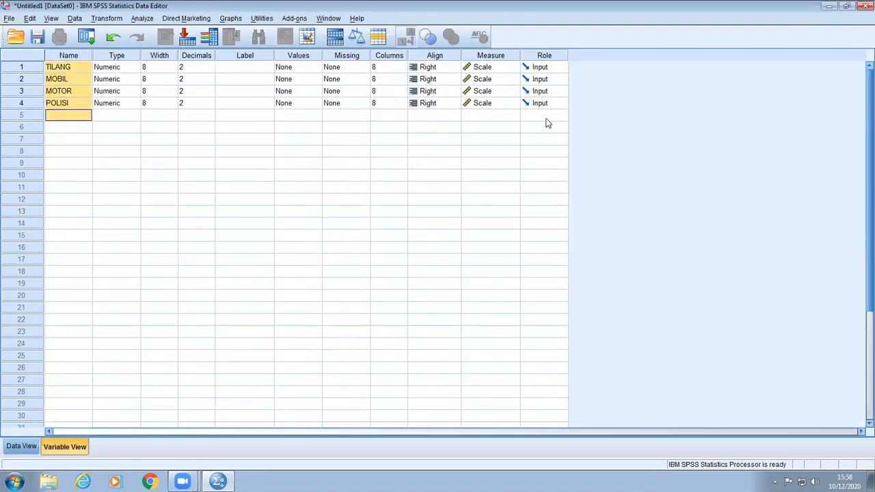
pyautogui.rightClick(74, 78)
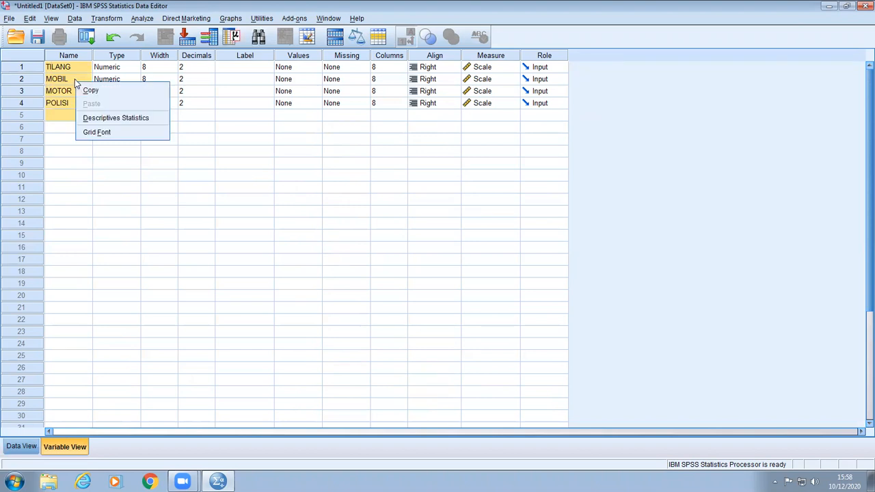
pyautogui.click(65, 69)
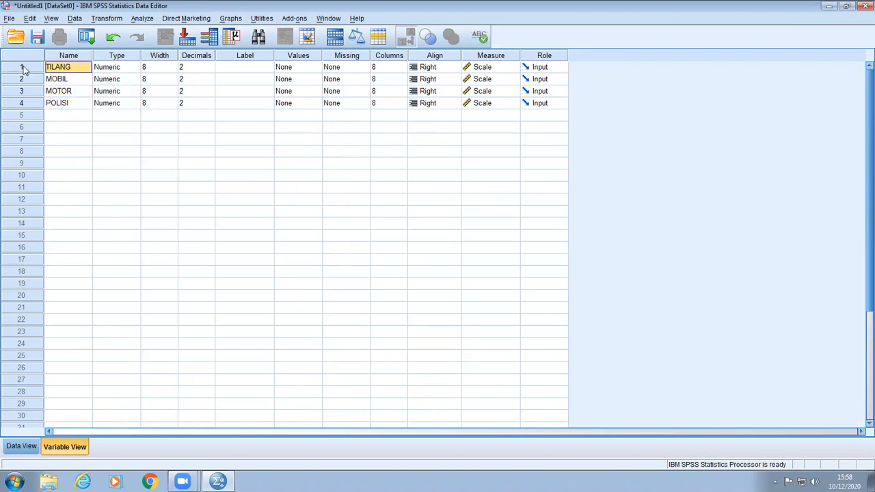
pyautogui.moveTo(55, 68); pyautogui.dragTo(521, 108)
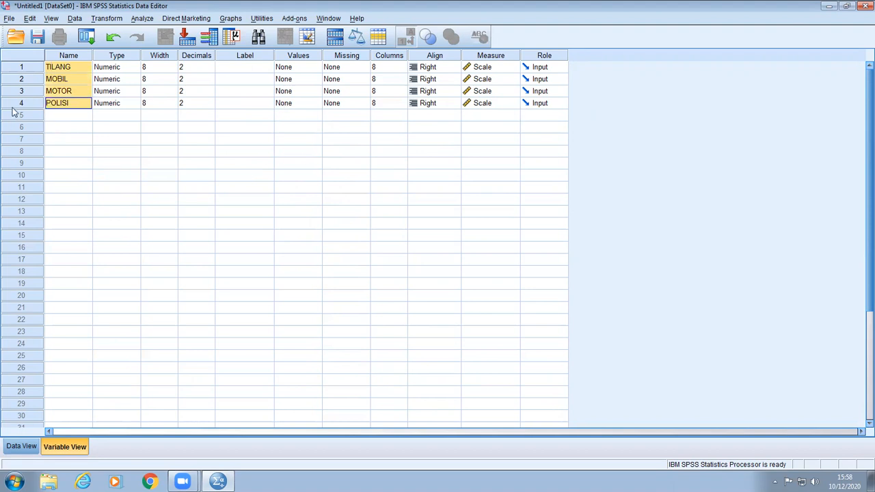
# - Delete the variables TILANG, MOBIL, MOTOR and POLISI from the data set
pyautogui.click(27, 70)
pyautogui.moveTo(27, 70); pyautogui.dragTo(31, 106)
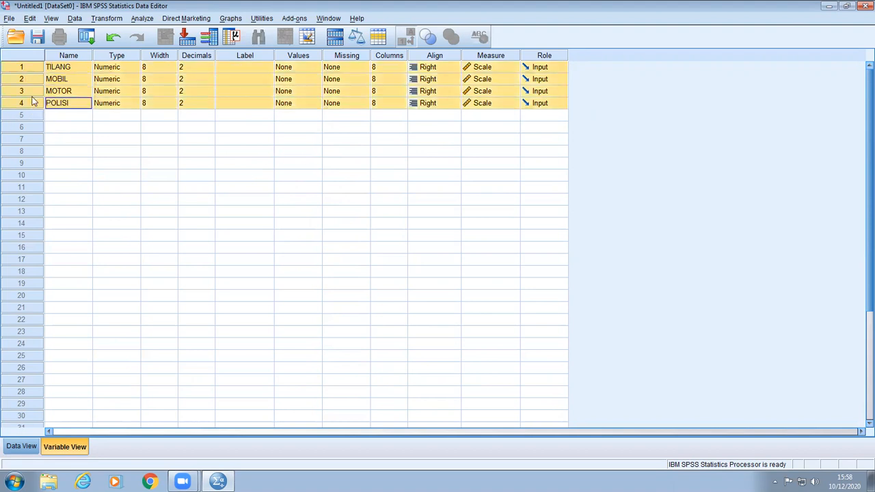
pyautogui.rightClick(30, 101)
pyautogui.click(58, 133)
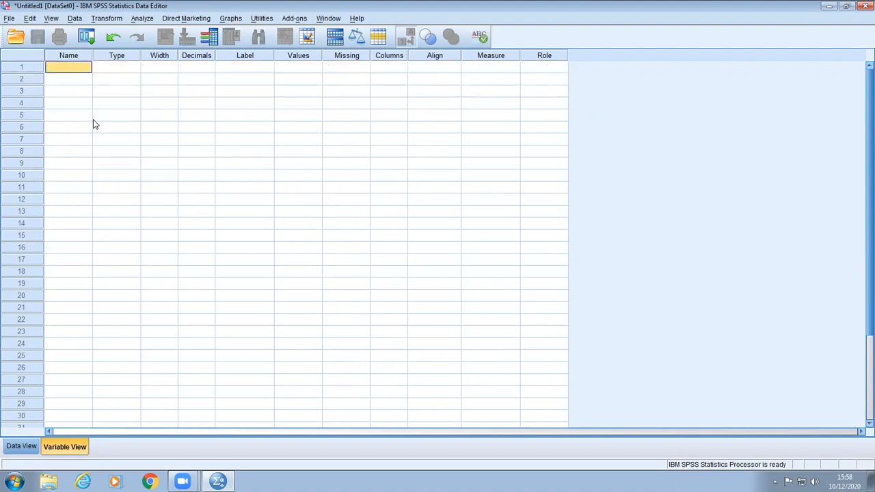
pyautogui.click(96, 119)
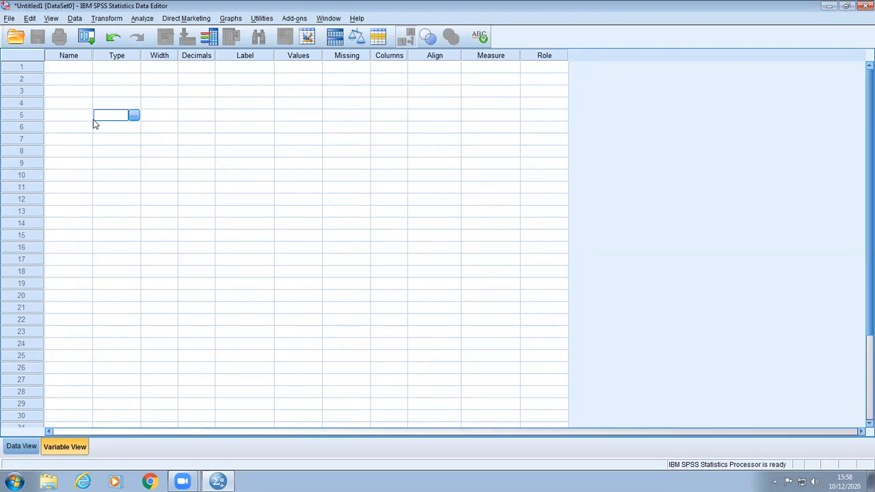
# - Define three new variables named PRESTASI, IQ and MOTIVASI in the first three rows
pyautogui.click(78, 70)
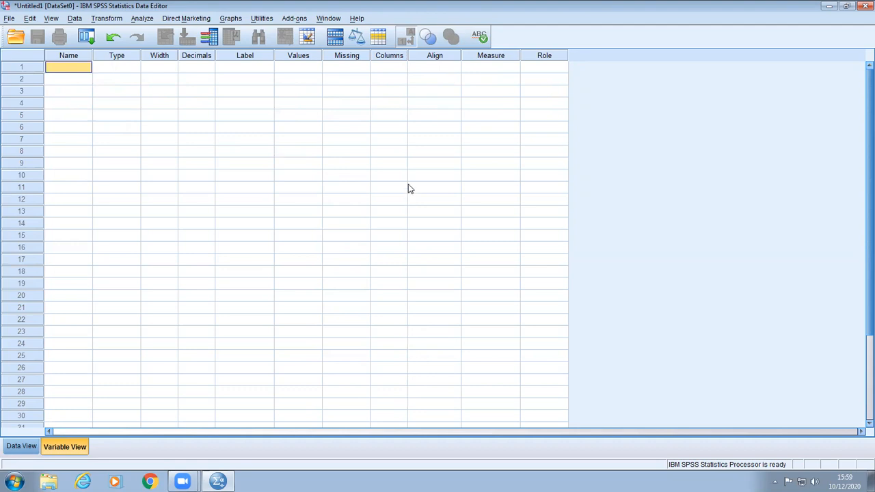
pyautogui.write('PRESTASI')
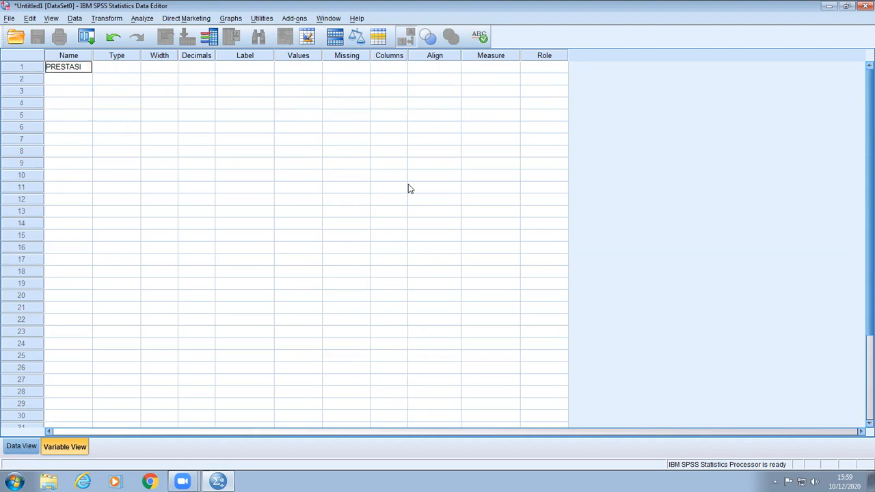
pyautogui.press('Return')
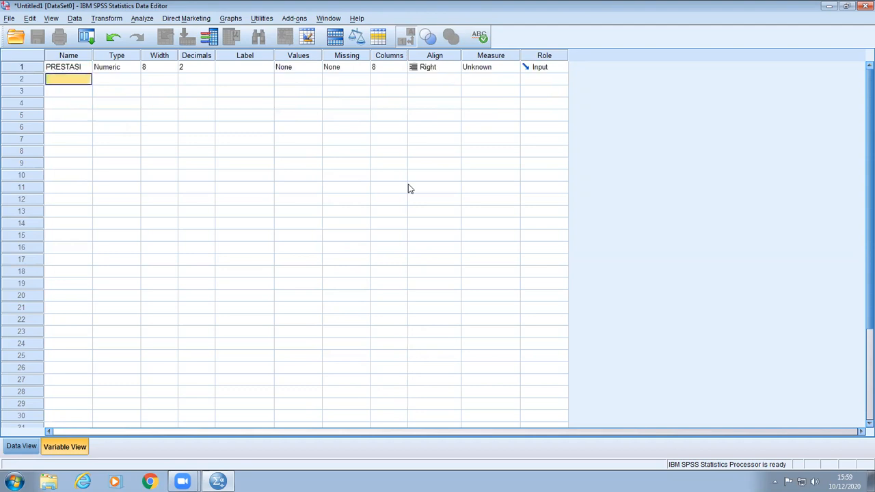
pyautogui.write('IQ')
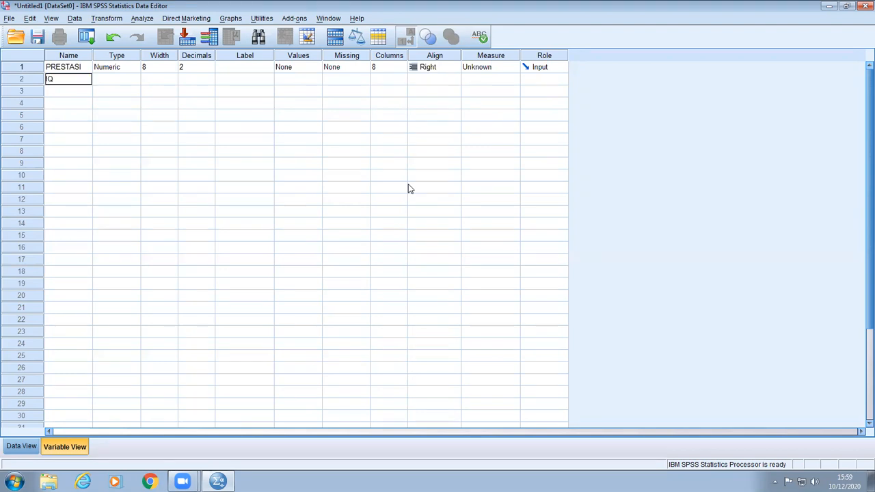
pyautogui.press('Return')
pyautogui.write('MOTIVASI')
pyautogui.press('Return')
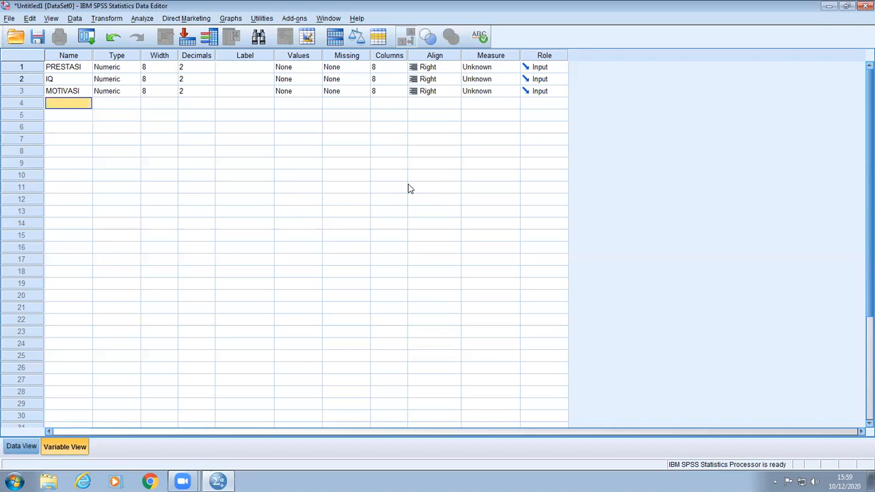
# - Enter the PRESTASI values 84, 85, 87 and 92 for cases 1 to 4
pyautogui.click(27, 446)
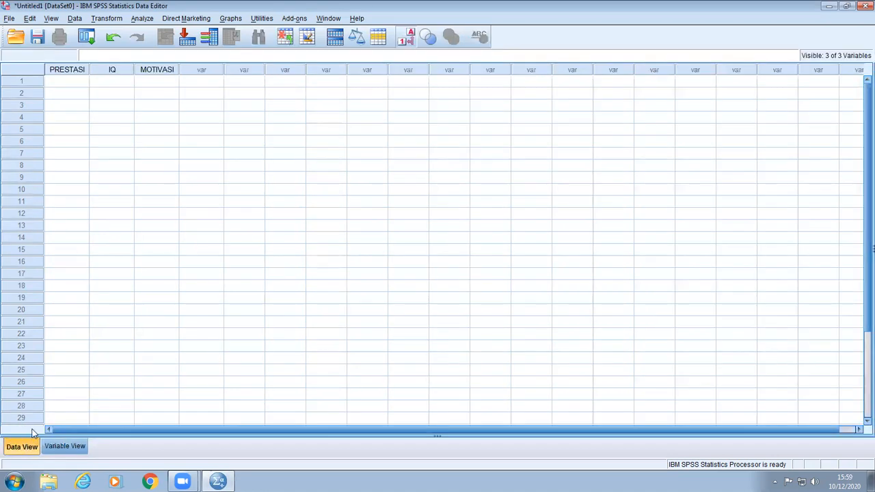
pyautogui.click(63, 83)
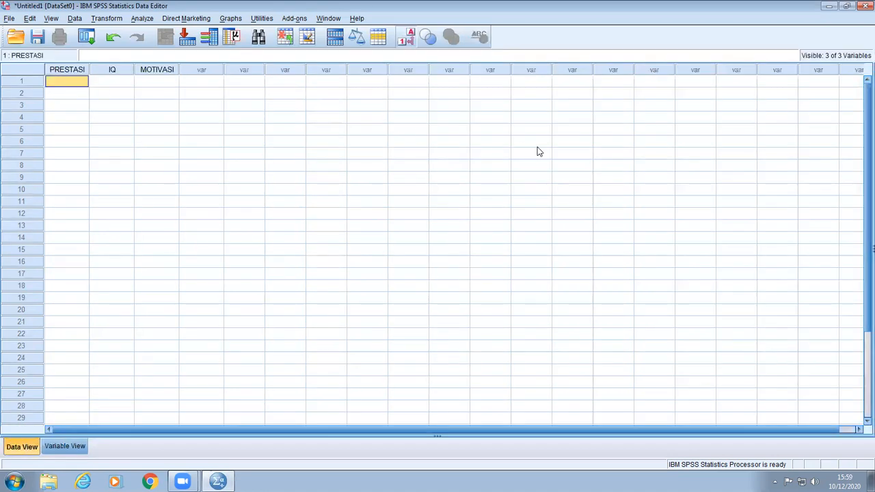
pyautogui.write('84')
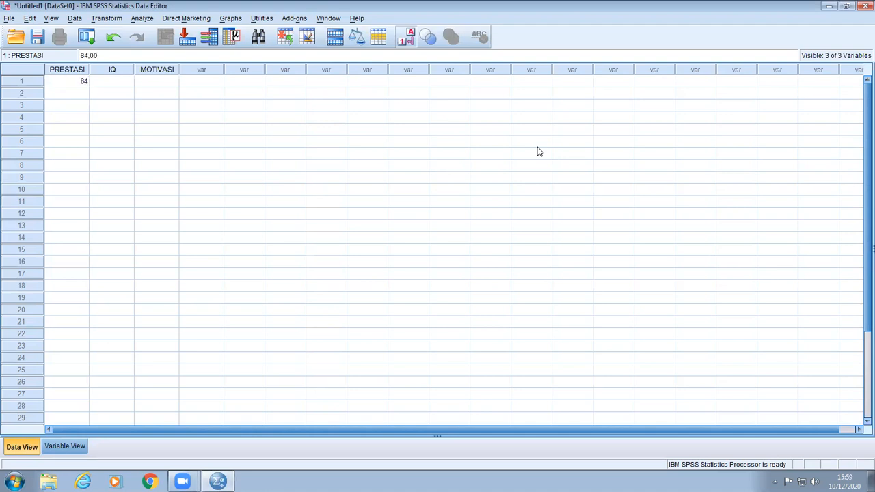
pyautogui.press('Return')
pyautogui.write('85')
pyautogui.press('Return')
pyautogui.write('87')
pyautogui.press('Return')
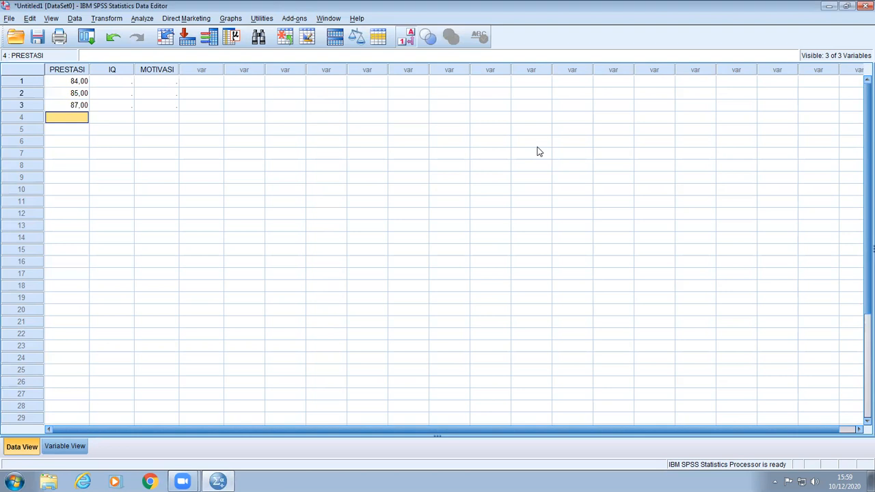
pyautogui.write('92')
pyautogui.press('Return')
# - Enter the PRESTASI values 91, 96, 83, 87 and 88 for cases 5 to 9
pyautogui.write('91')
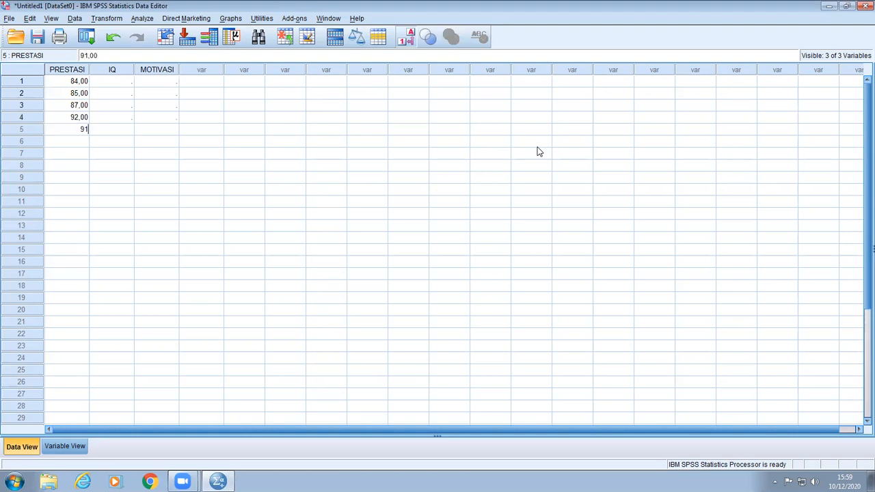
pyautogui.press('Return')
pyautogui.write('96')
pyautogui.press('Return')
pyautogui.write('83')
pyautogui.press('Return')
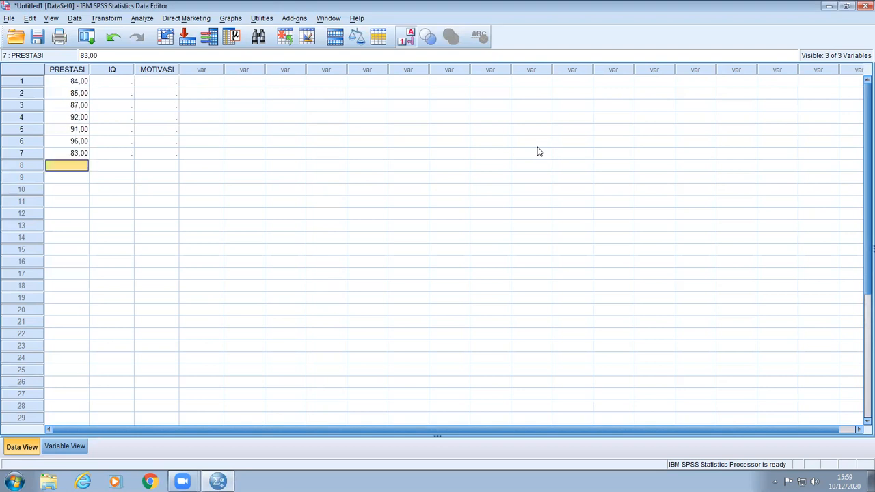
pyautogui.write('87')
pyautogui.press('Return')
pyautogui.write('88')
pyautogui.press('Return')
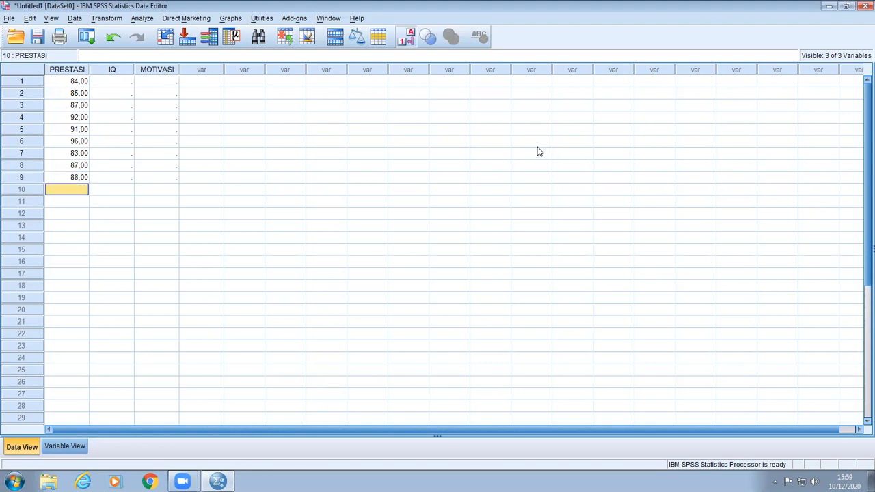
# - Enter the IQ values 110, 100, 90 and 110 for cases 1 to 4
pyautogui.click(126, 83)
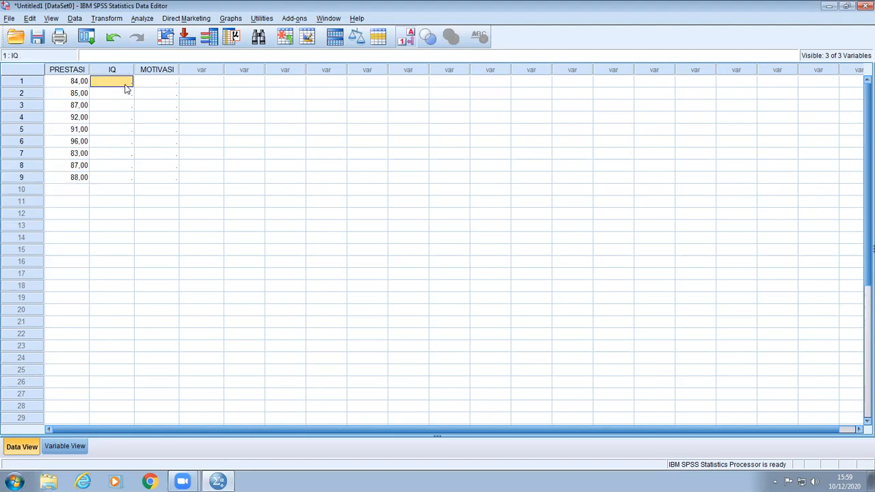
pyautogui.write('110')
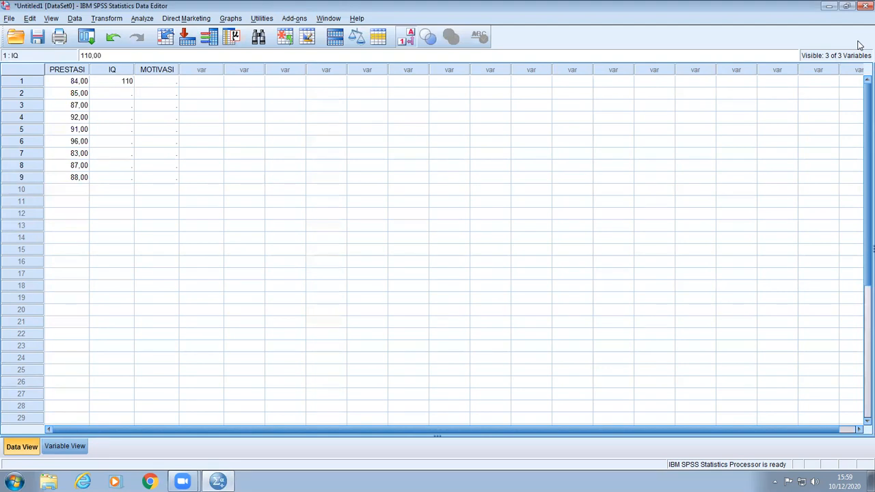
pyautogui.press('Return')
pyautogui.write('100')
pyautogui.press('Return')
pyautogui.write('90')
pyautogui.press('Return')
pyautogui.write('110')
pyautogui.press('Return')
# - Enter the IQ values 100, 110, 95, 90 and 100 for cases 5 to 9
pyautogui.write('100')
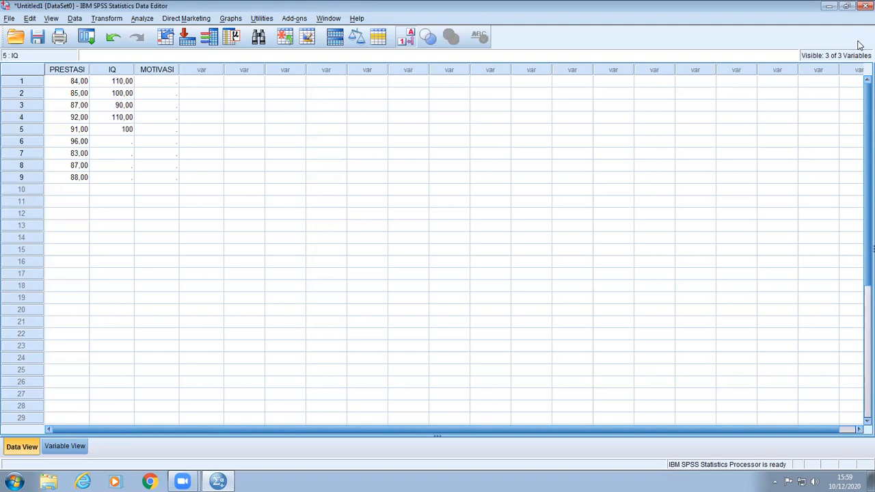
pyautogui.press('Return')
pyautogui.write('1')
pyautogui.write('10')
pyautogui.press('Return')
pyautogui.write('95')
pyautogui.press('Return')
pyautogui.write('90')
pyautogui.press('Return')
pyautogui.write('100')
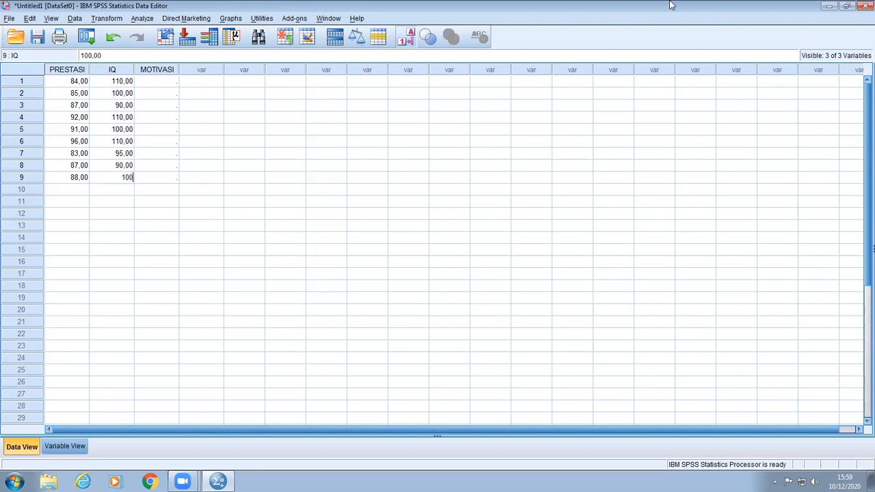
pyautogui.press('Return')
# - Enter the MOTIVASI values 85, 82, 84 and 91 for cases 1 to 4
pyautogui.write('85')
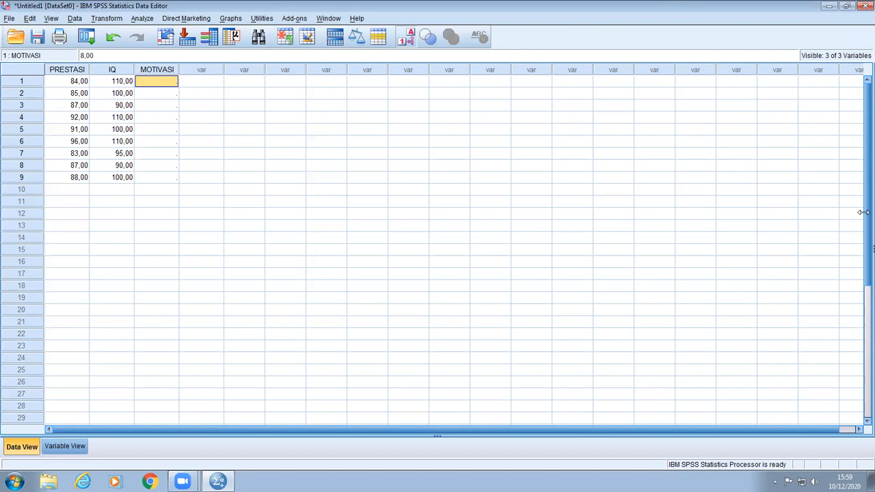
pyautogui.press('Return')
pyautogui.write('82')
pyautogui.press('Return')
pyautogui.write('84')
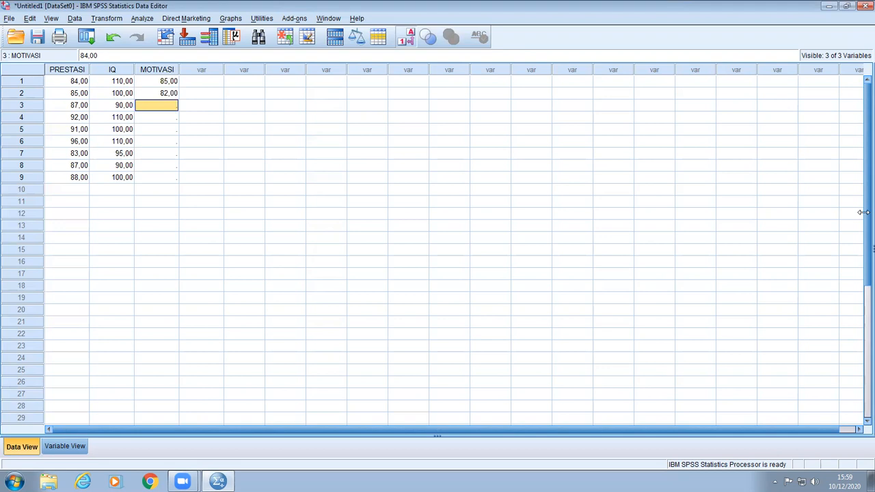
pyautogui.press('Return')
pyautogui.write('91')
pyautogui.press('Return')
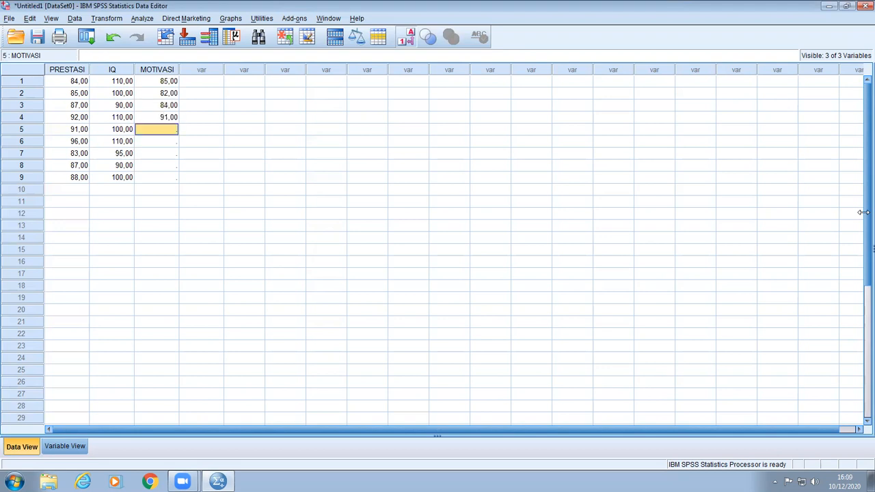
# - Enter the MOTIVASI values 83, 88, 82, 86 and 84 for cases 5 to 9
pyautogui.write('83')
pyautogui.press('Return')
pyautogui.write('88')
pyautogui.press('Return')
pyautogui.write('82')
pyautogui.press('Return')
pyautogui.write('86')
pyautogui.press('Return')
pyautogui.write('84')
pyautogui.press('Return')
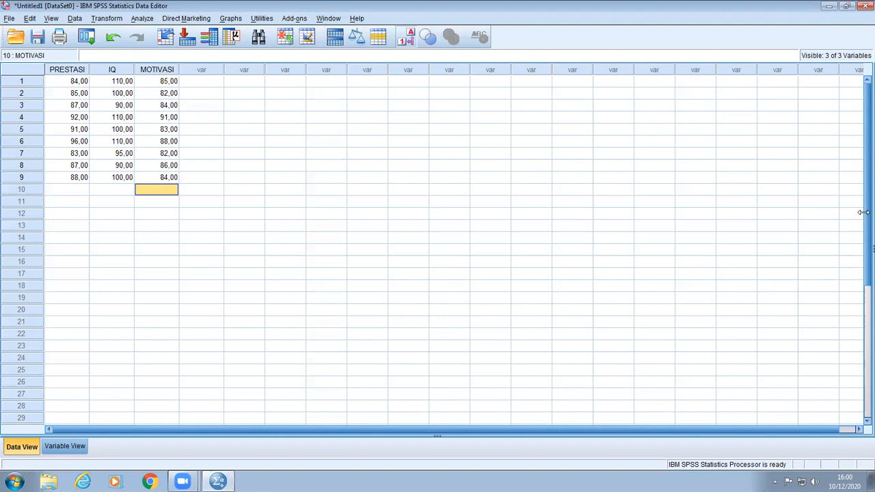
# - Set up a bivariate correlation with PRESTASI, IQ and MOTIVASI as its variables
pyautogui.click(142, 19)
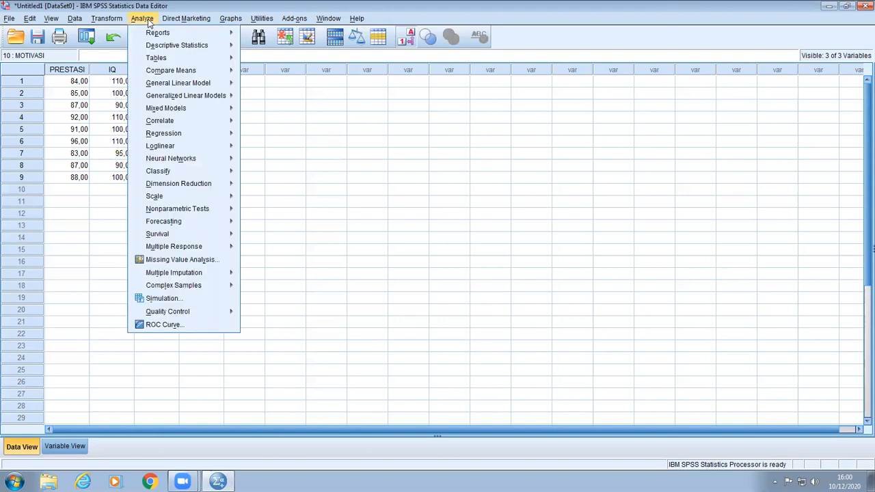
pyautogui.moveTo(176, 121)
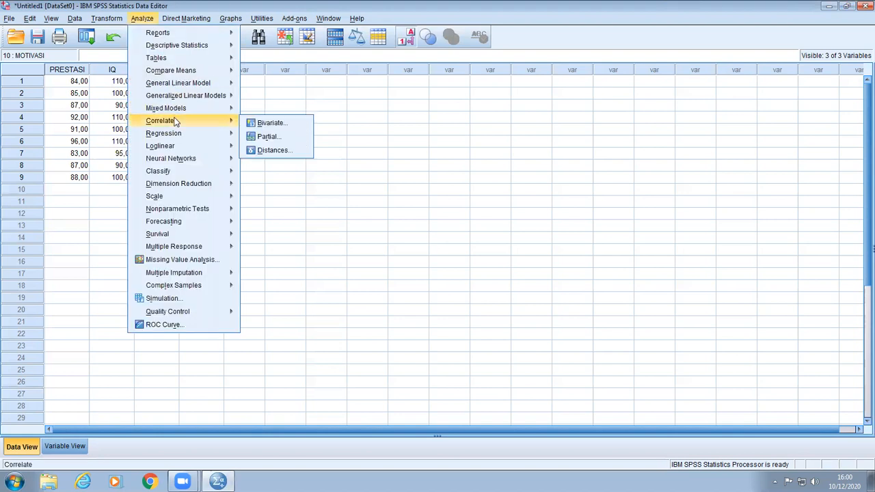
pyautogui.click(263, 126)
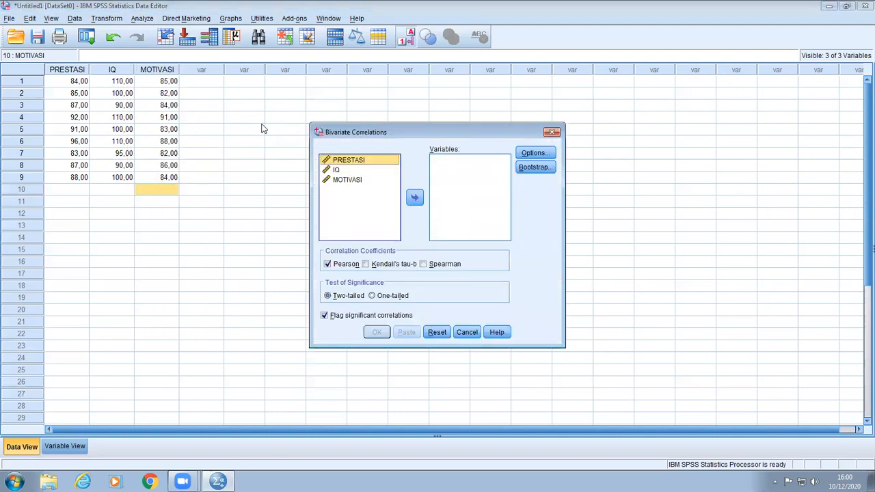
pyautogui.keyDown('shift'); pyautogui.click(351, 182); pyautogui.keyUp('shift')
pyautogui.click(414, 198)
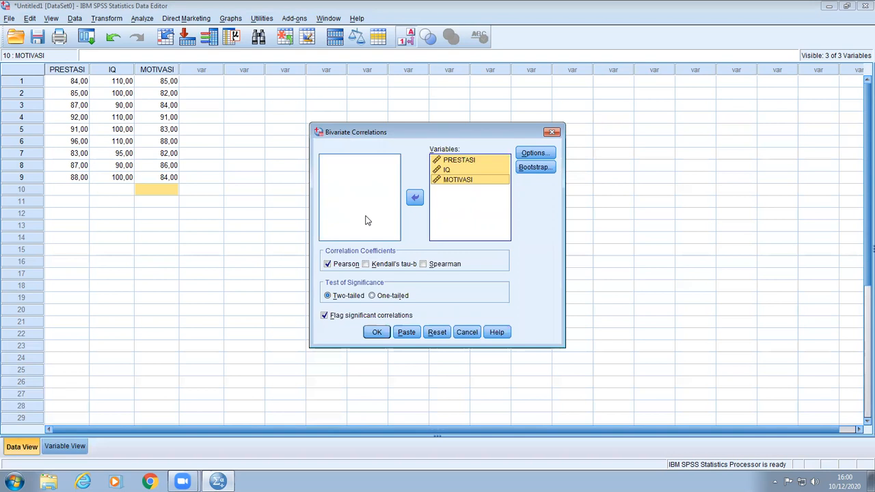
# - Choose Kendall's tau-b and Spearman as the correlation coefficients and leave out Pearson
pyautogui.click(367, 265)
pyautogui.click(423, 265)
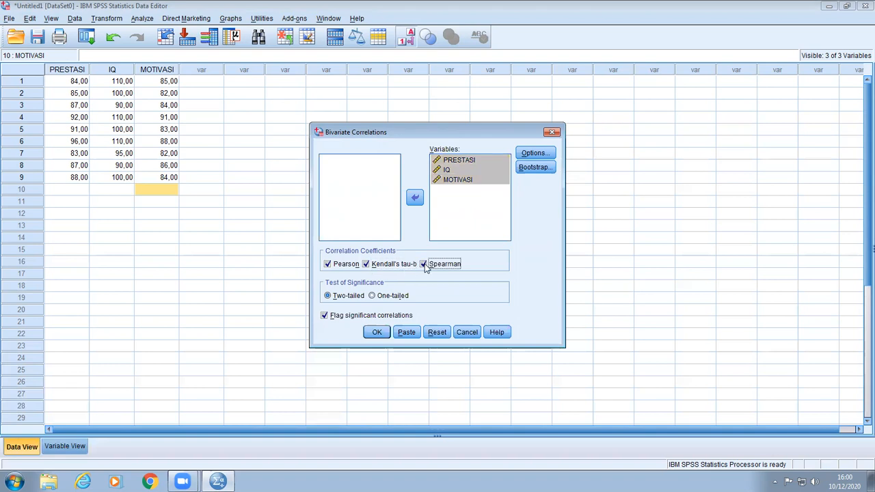
pyautogui.click(327, 264)
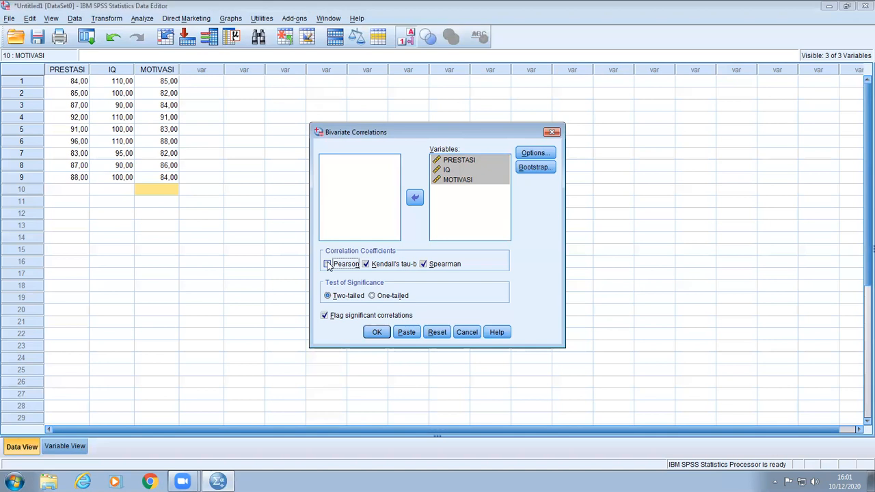
pyautogui.click(327, 264)
# - Keep missing cases excluded pairwise in the correlation options and run the two-tailed bivariate analysis
pyautogui.click(536, 154)
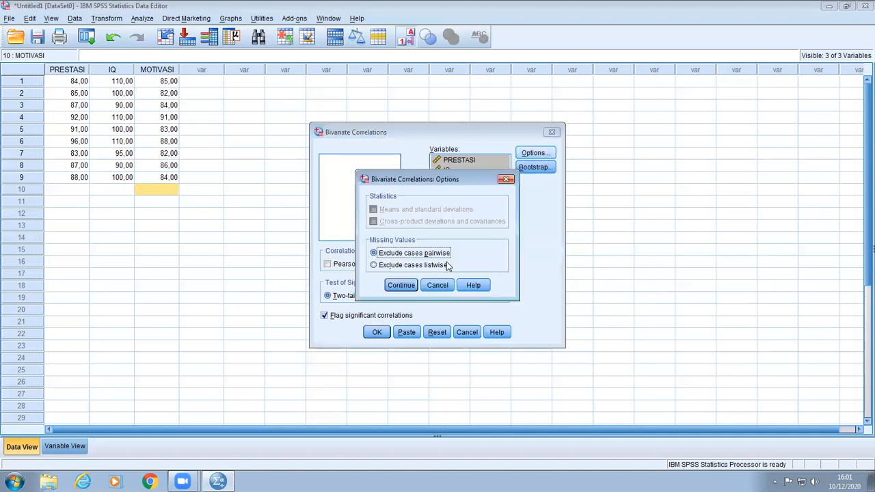
pyautogui.click(400, 287)
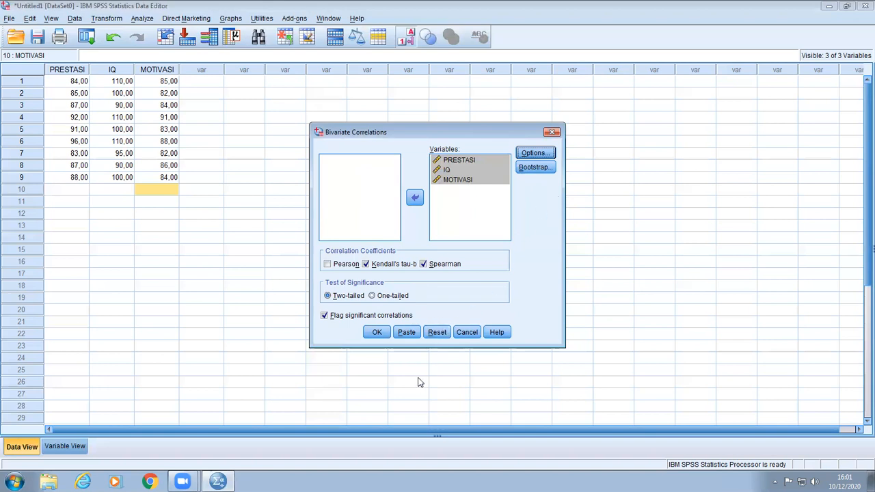
pyautogui.click(535, 154)
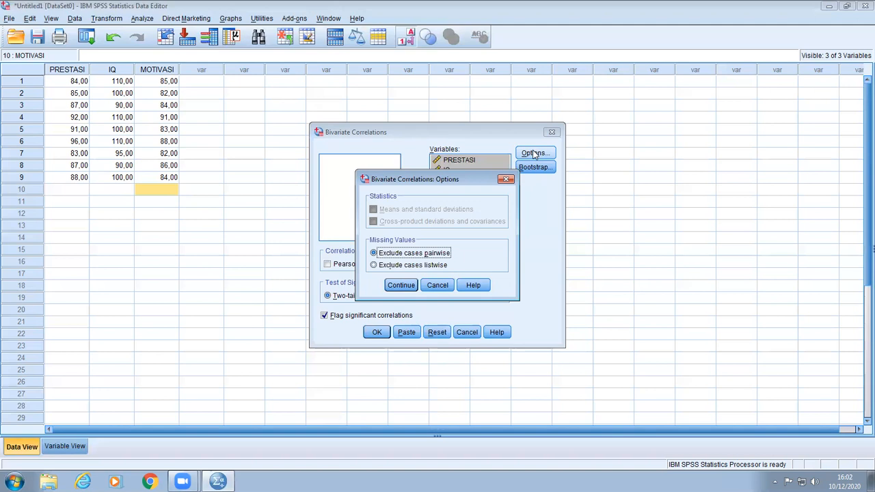
pyautogui.click(401, 286)
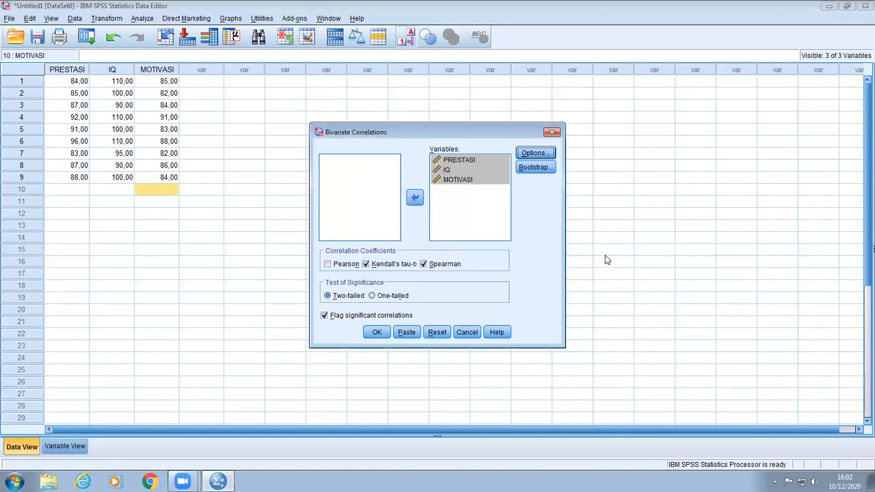
pyautogui.click(377, 332)
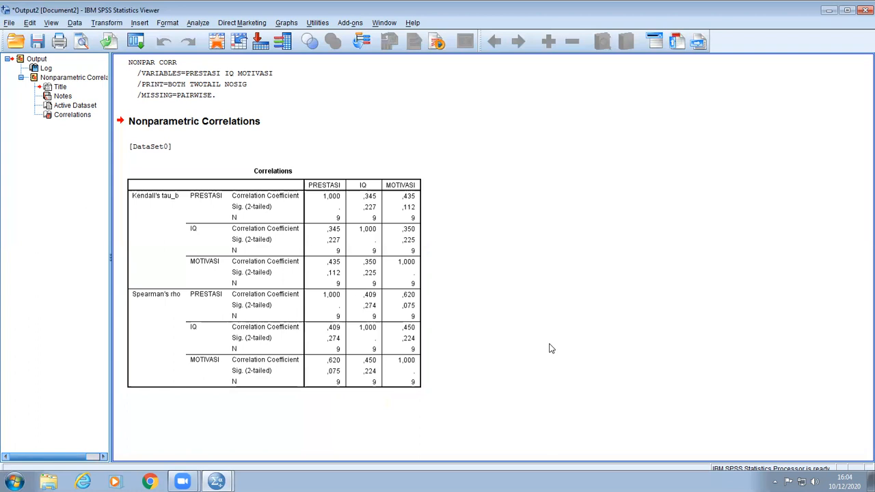
# - Close the nonparametric correlations output without saving it
pyautogui.click(307, 357)
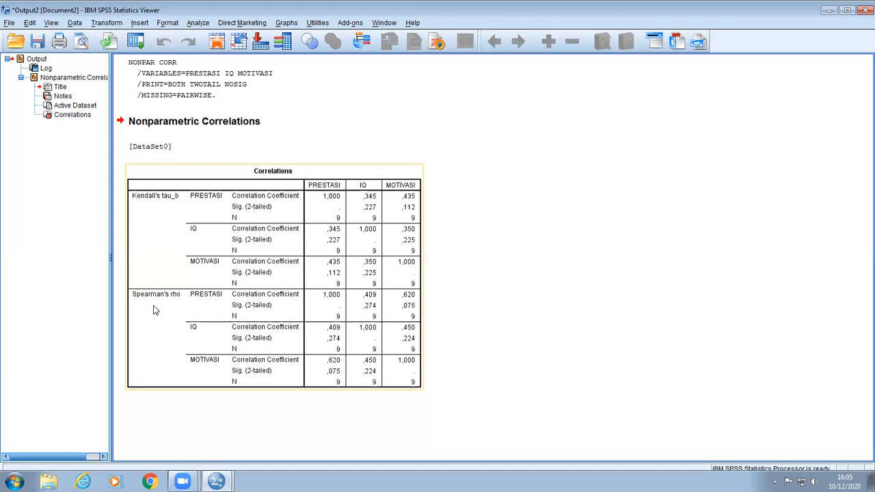
pyautogui.click(860, 14)
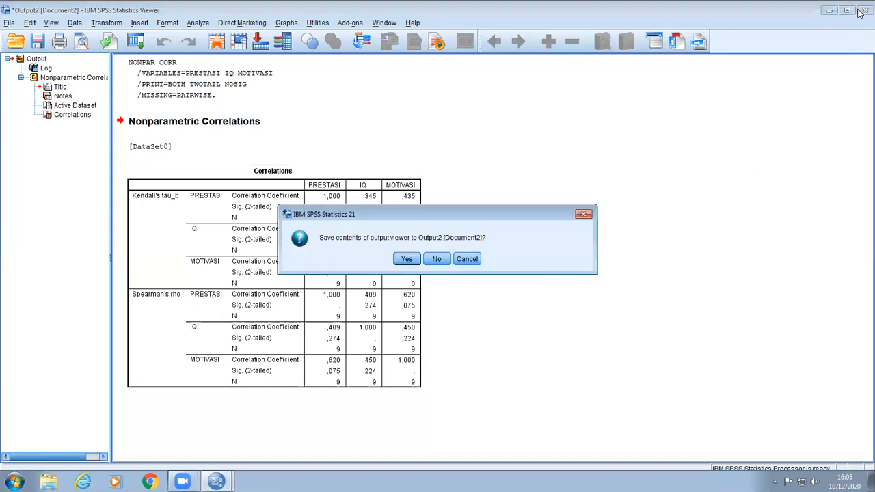
pyautogui.click(424, 260)
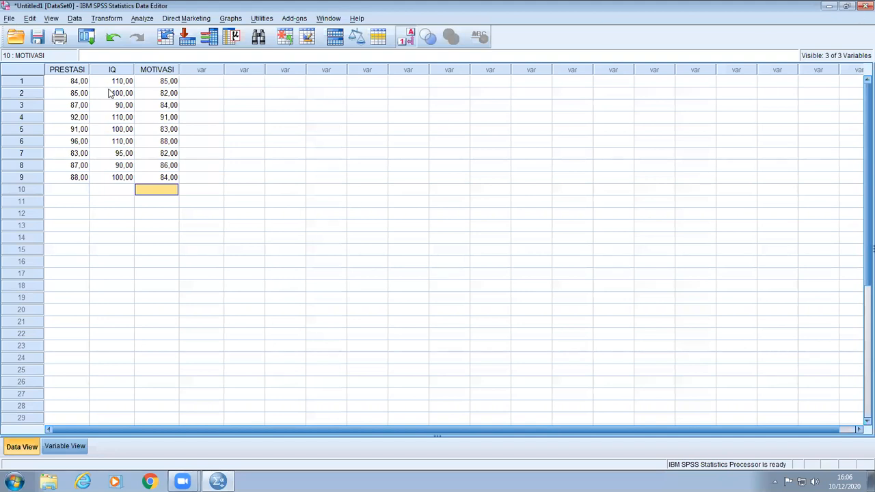
# - Delete the data of all nine cases for PRESTASI, IQ and MOTIVASI
pyautogui.click(73, 82)
pyautogui.moveTo(73, 83); pyautogui.dragTo(168, 195)
pyautogui.press('Delete')
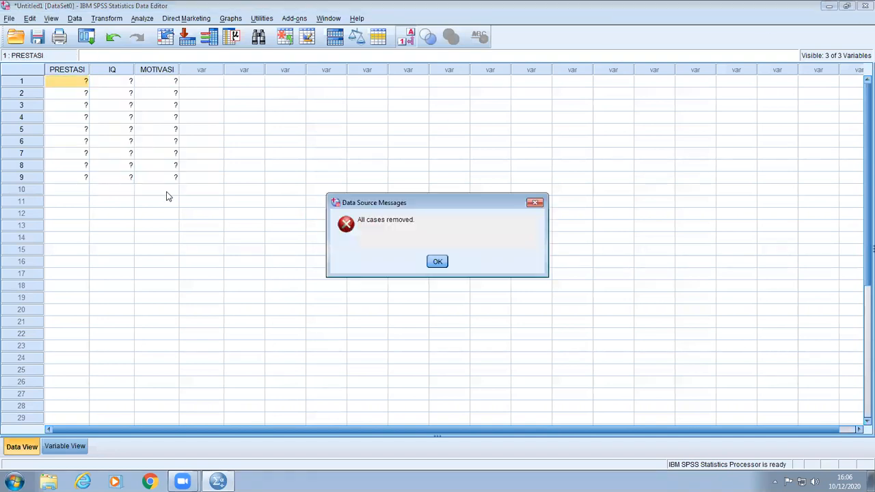
pyautogui.click(437, 259)
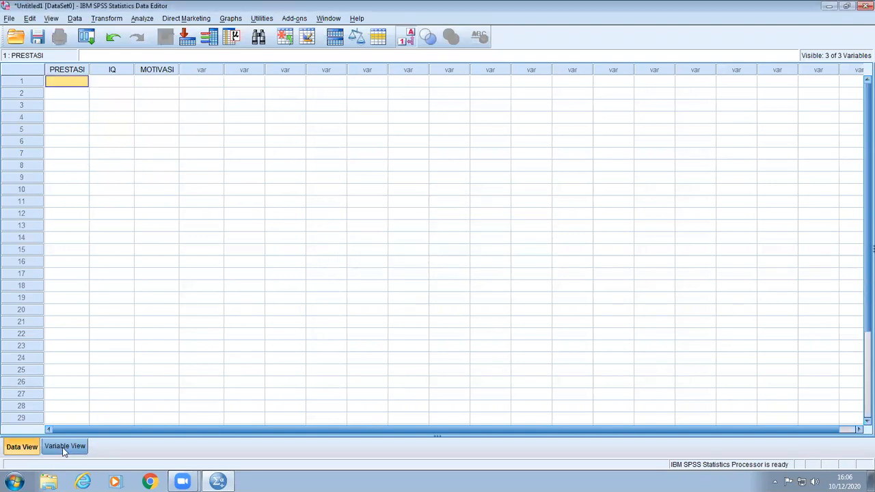
# - Clear the IQ, PRESTASI and MOTIVASI variable definitions from the data set
pyautogui.click(64, 446)
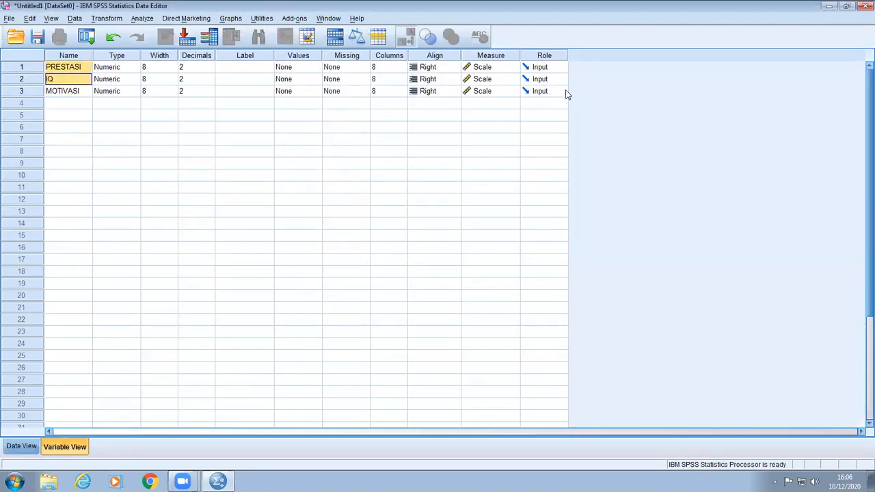
pyautogui.rightClick(22, 80)
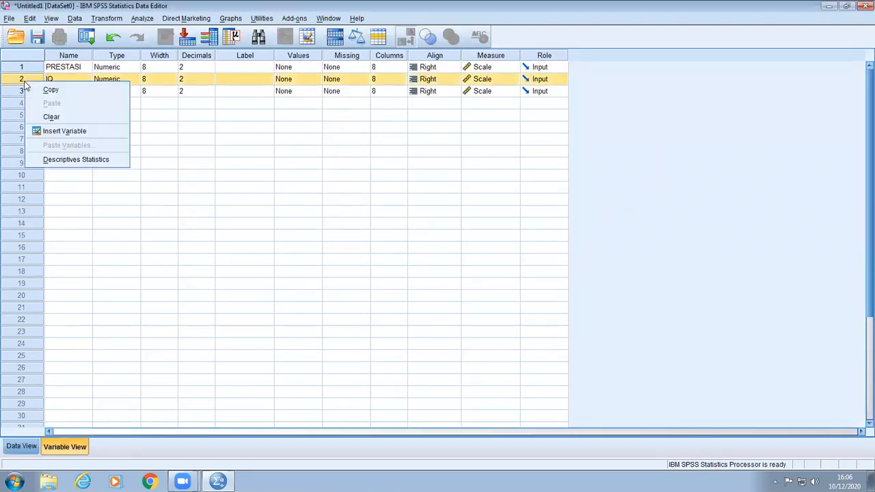
pyautogui.click(52, 116)
pyautogui.moveTo(36, 72); pyautogui.dragTo(37, 79)
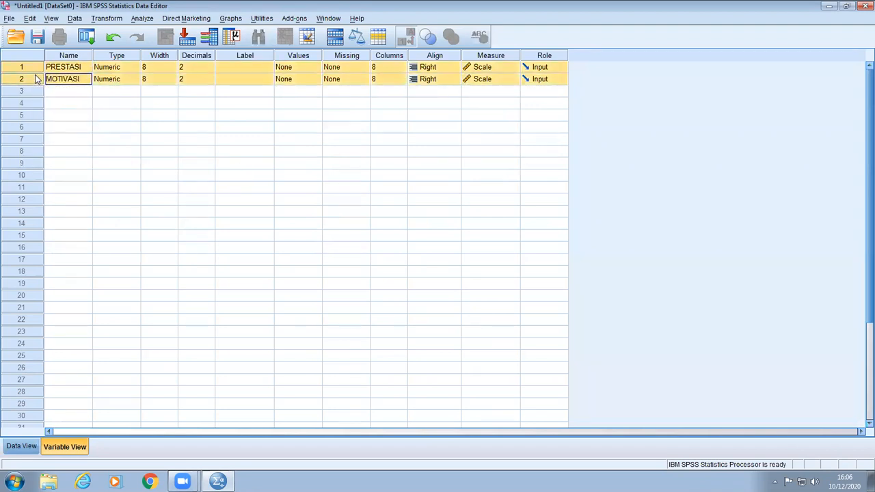
pyautogui.rightClick(37, 79)
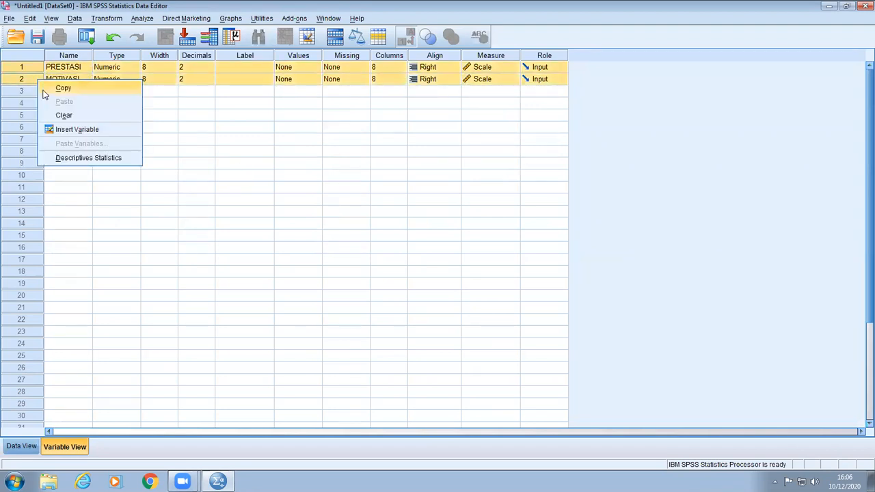
pyautogui.click(62, 116)
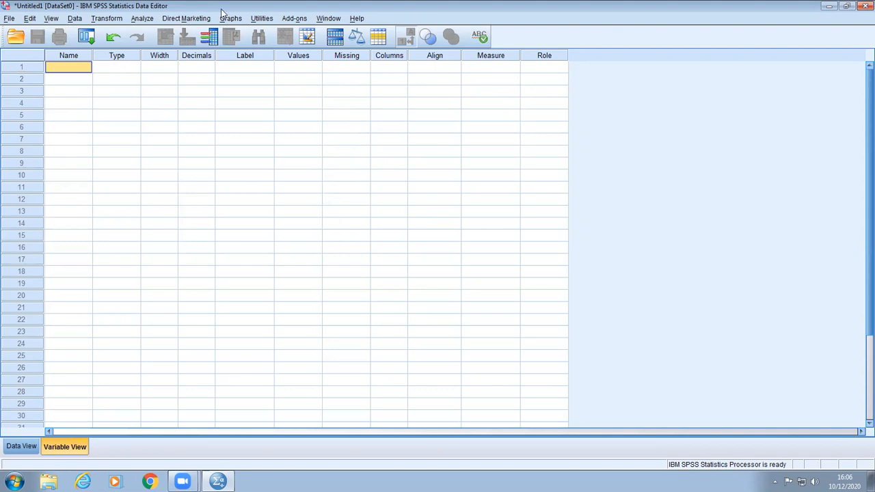
# - Undo the deletion of the variables and case values, and return to the case data
pyautogui.click(113, 38)
pyautogui.click(114, 38)
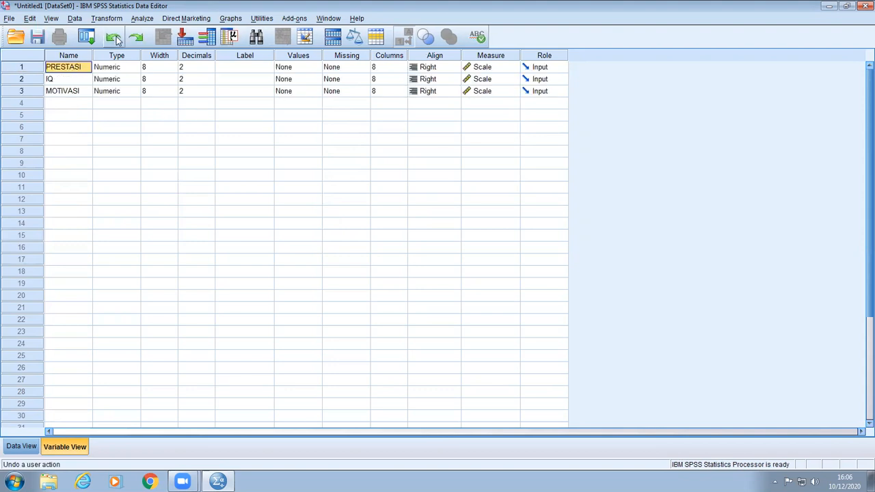
pyautogui.click(21, 449)
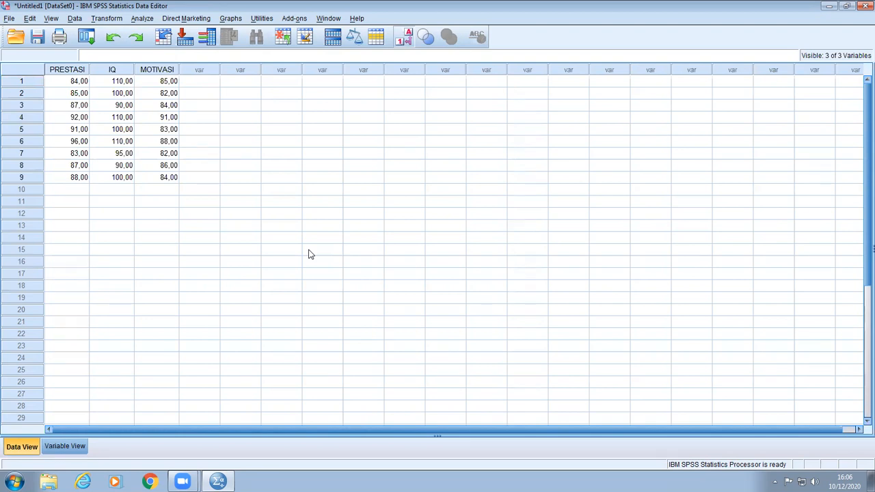
# - Set up a partial correlation of PRESTASI and MOTIVASI, controlling for IQ
pyautogui.click(143, 19)
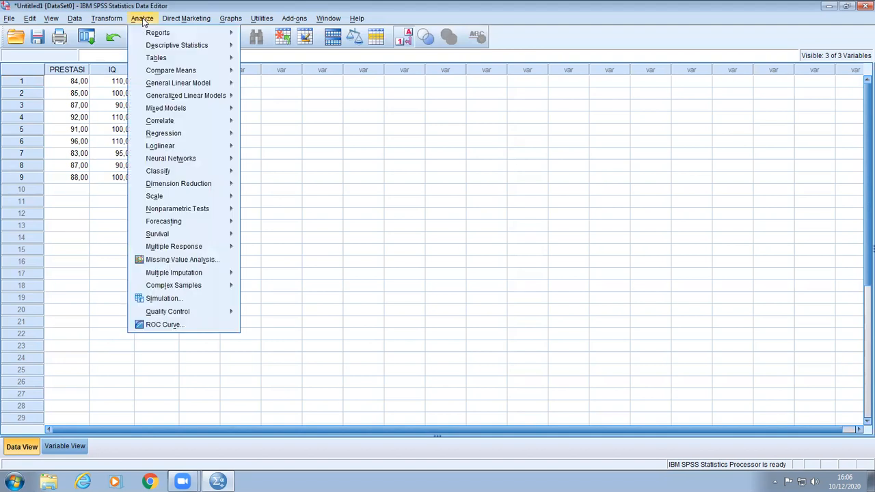
pyautogui.moveTo(164, 124)
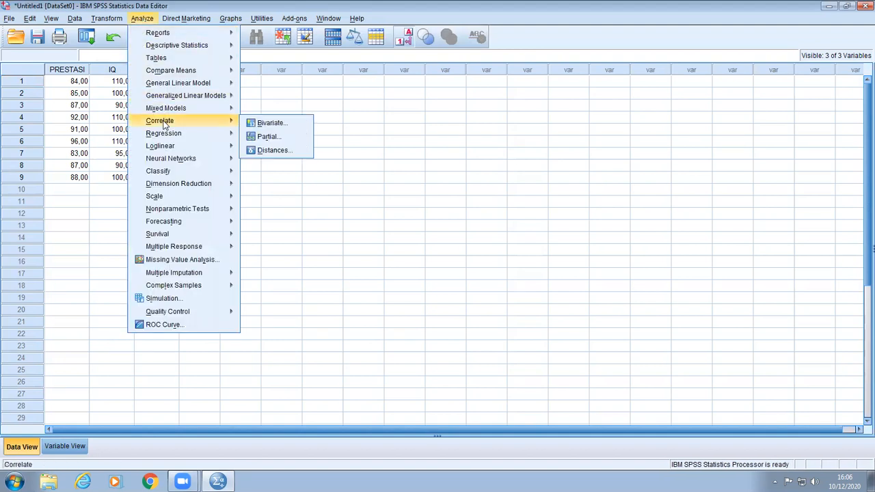
pyautogui.click(264, 136)
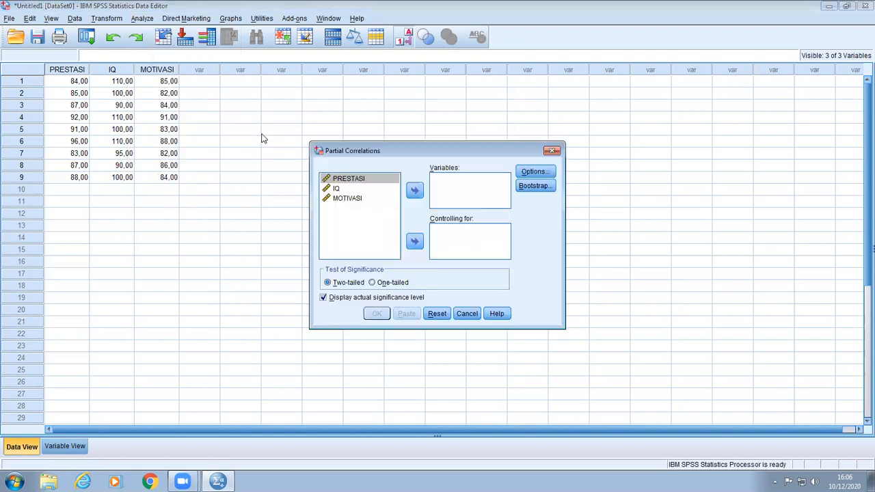
pyautogui.click(415, 191)
pyautogui.click(362, 190)
pyautogui.click(415, 191)
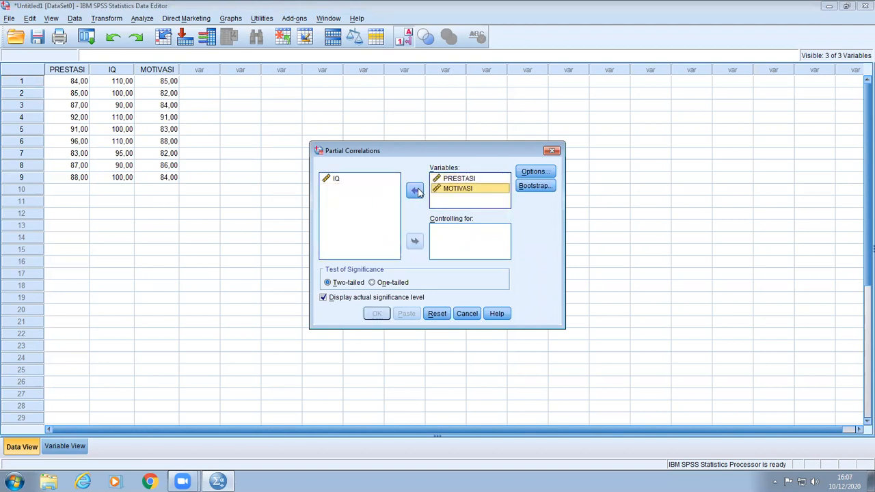
pyautogui.click(333, 179)
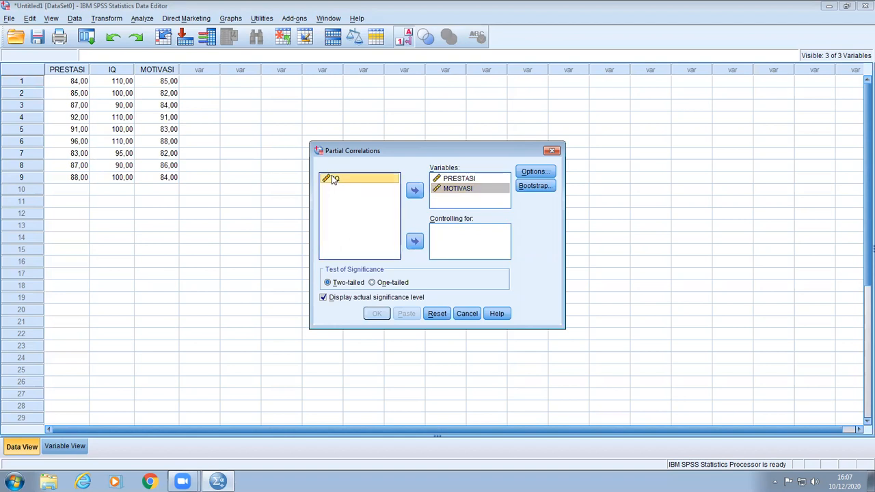
pyautogui.click(414, 242)
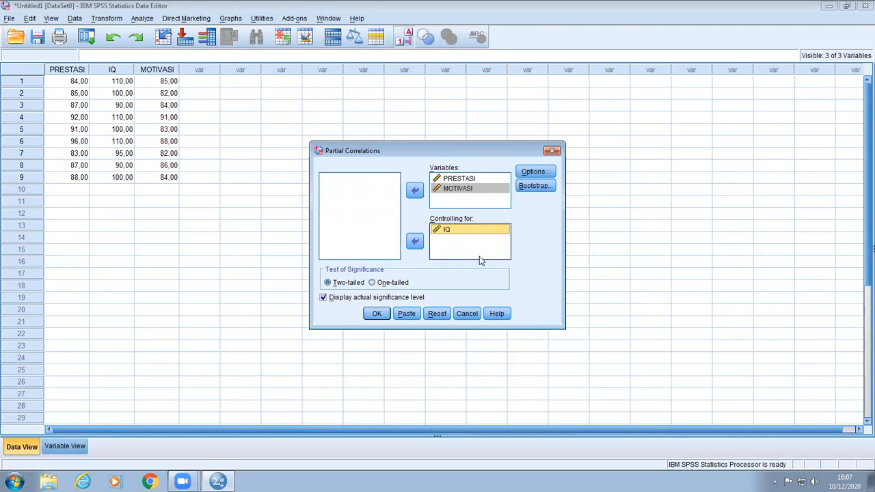
# - Add zero-order correlations with cases excluded listwise and run the two-tailed partial correlation
pyautogui.click(532, 172)
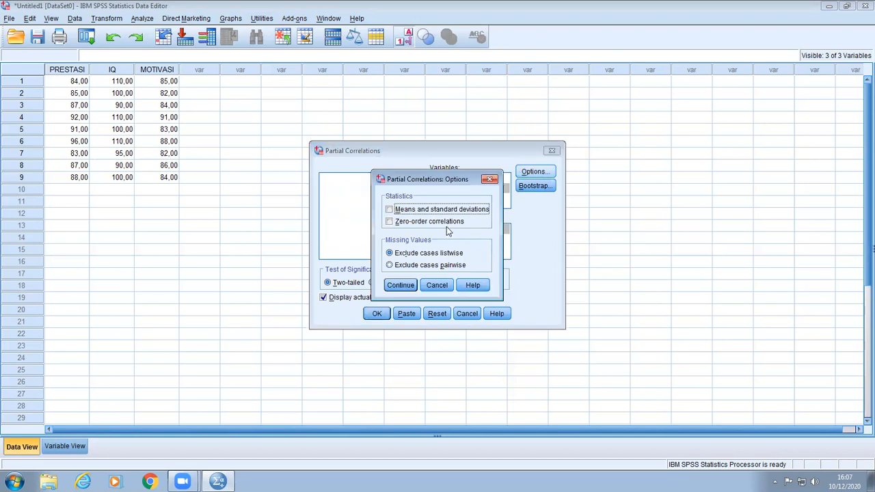
pyautogui.click(419, 222)
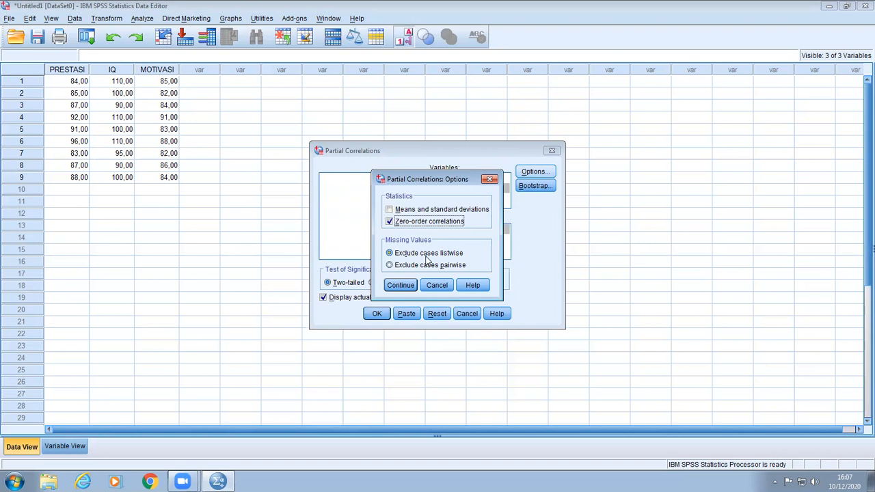
pyautogui.click(391, 286)
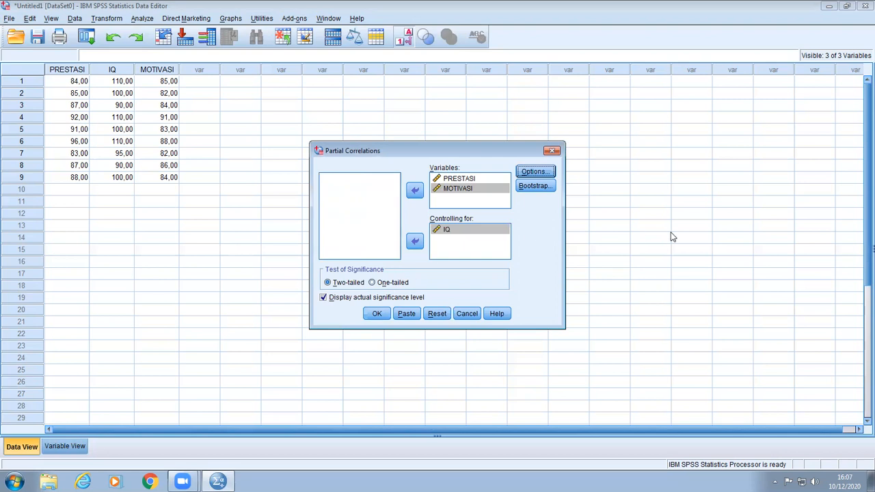
pyautogui.click(377, 314)
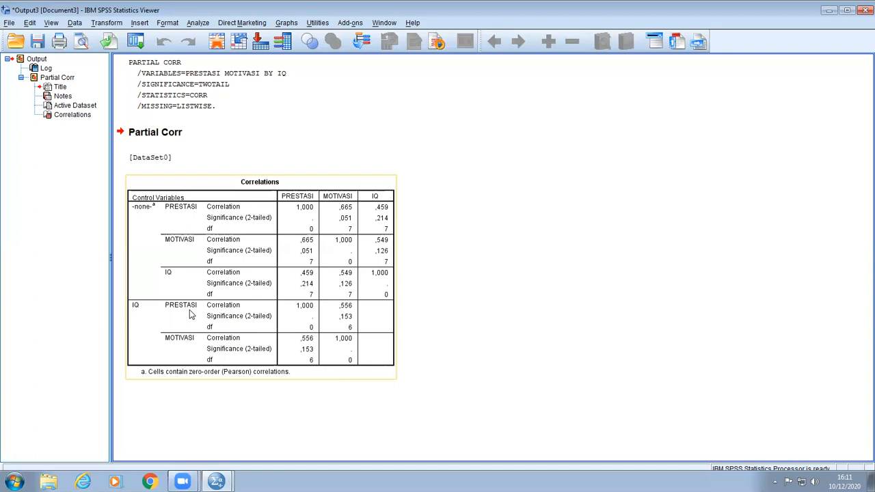
pyautogui.click(122, 294)
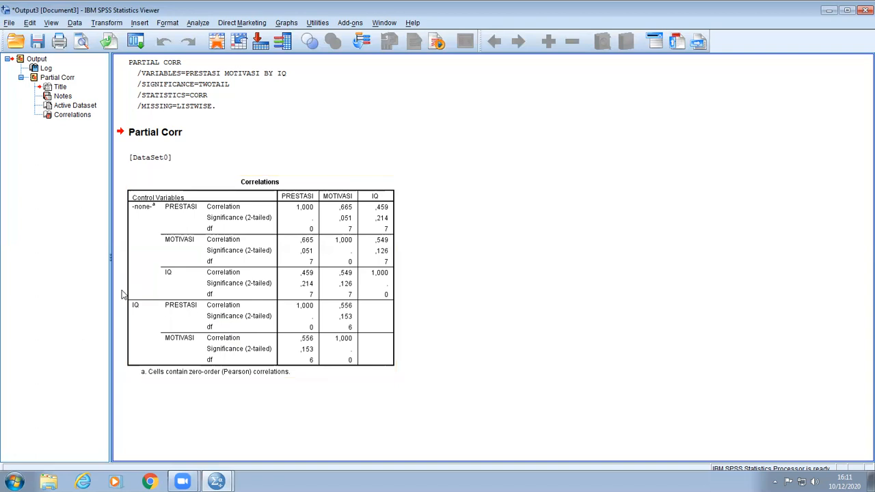